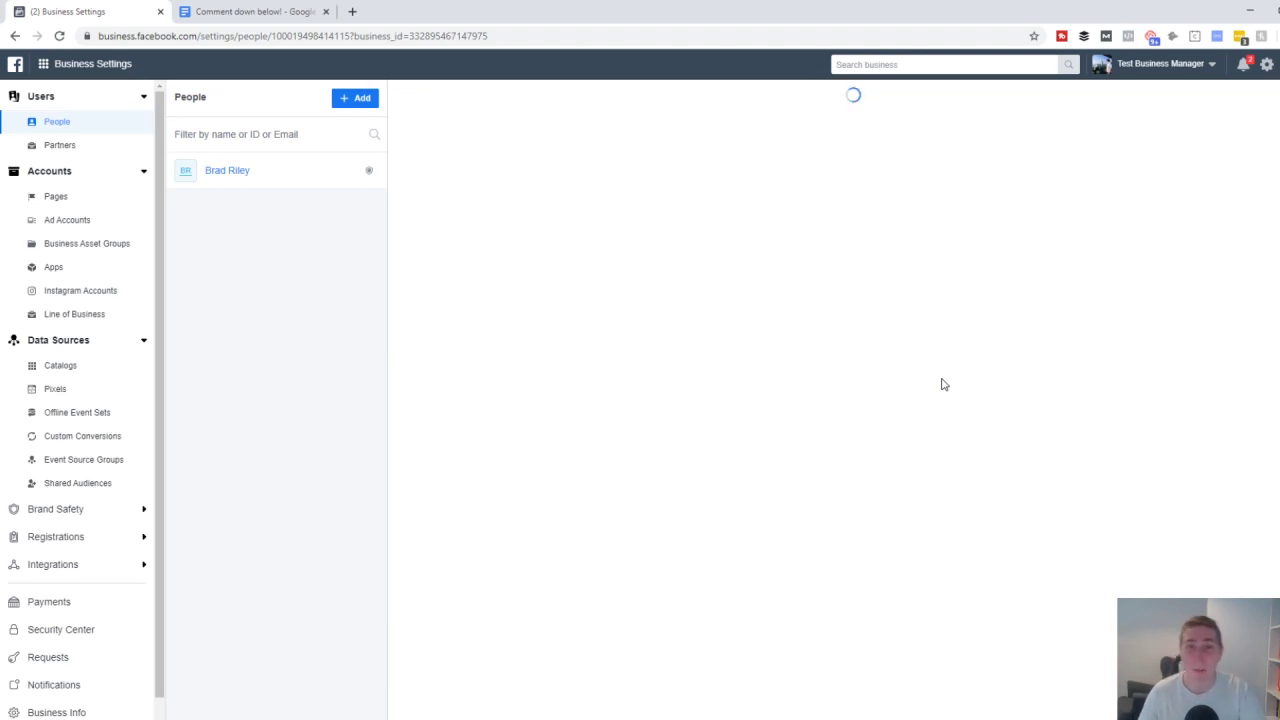
- Switch to the 'Comment down below!' Google Docs document about viewers' best FB ads results
click(262, 11)
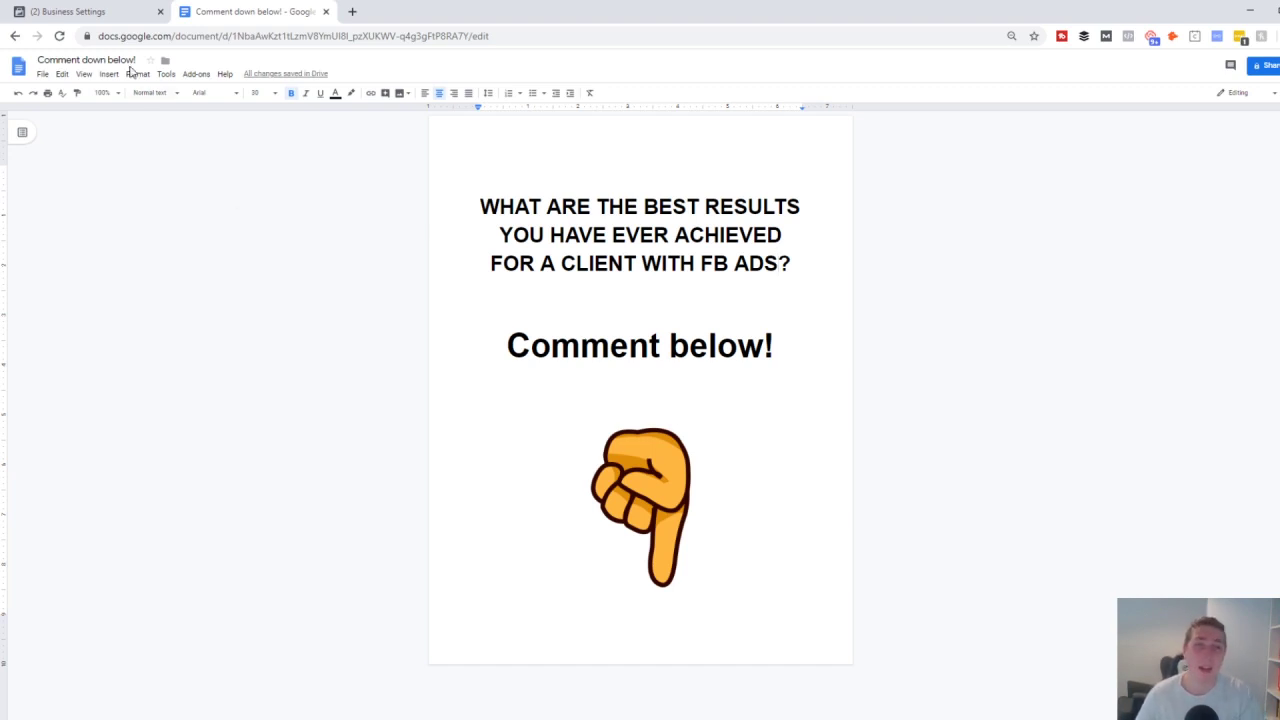
- Go back to the '(2) Business Settings' tab showing the People page with one person
click(66, 12)
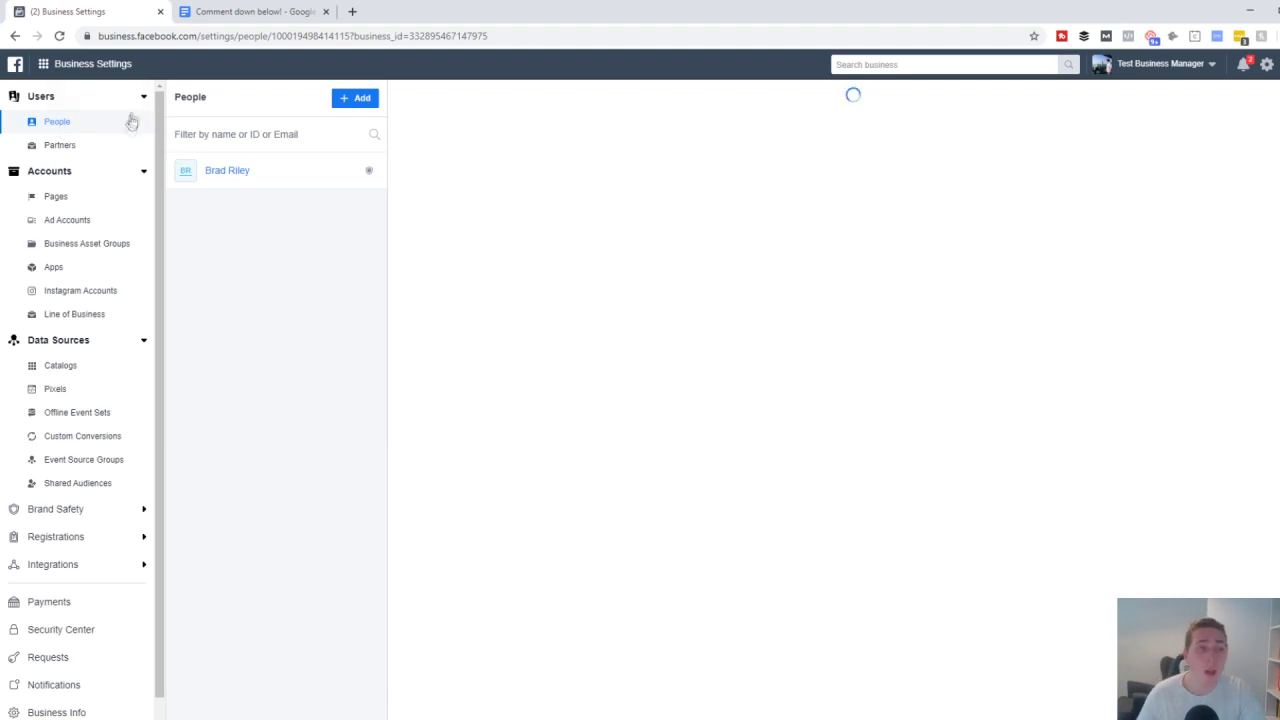
- Open the Invite People dialog from the People page's + Add button
click(355, 98)
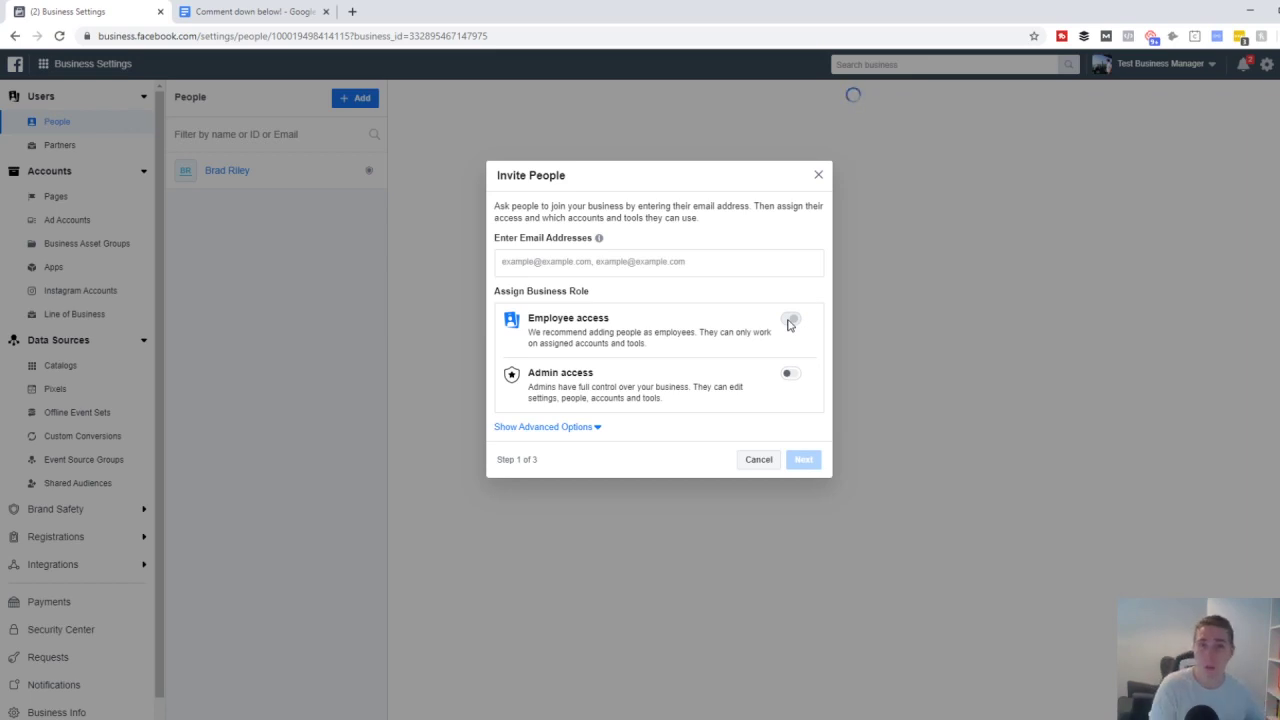
- Add an invitee's email address, try Next, then close the Invite People dialog unsent
click(705, 270)
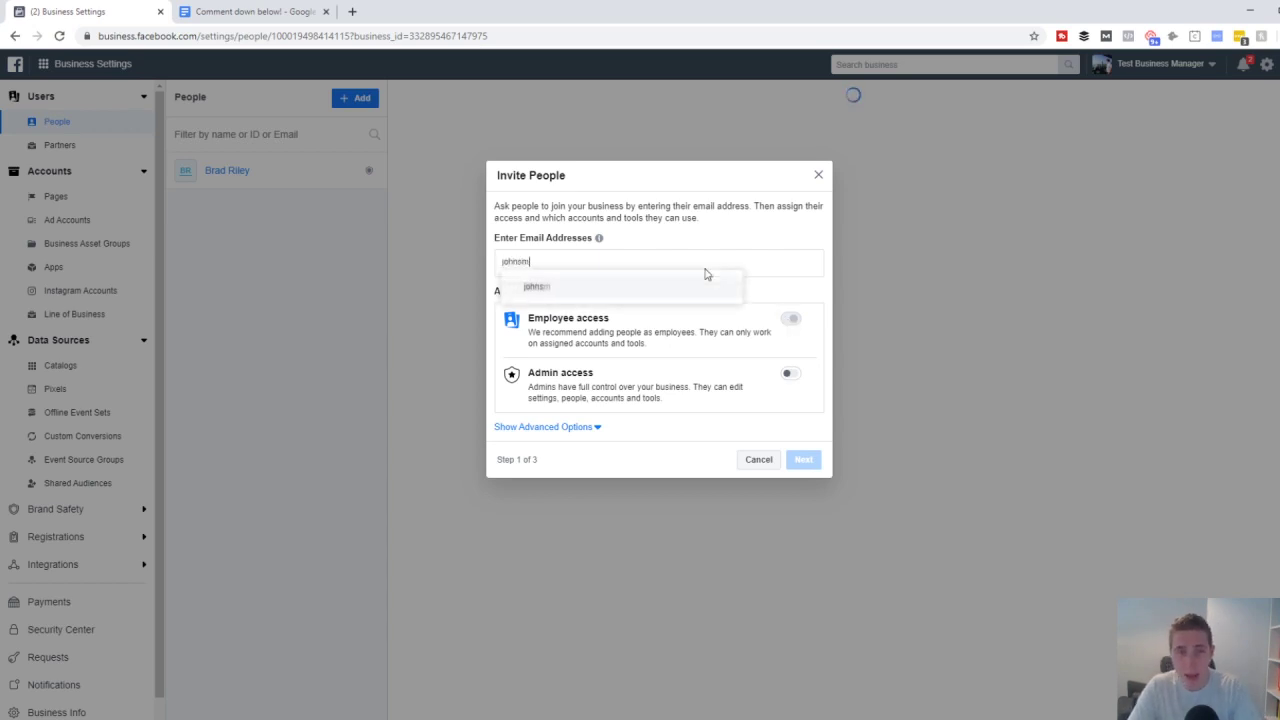
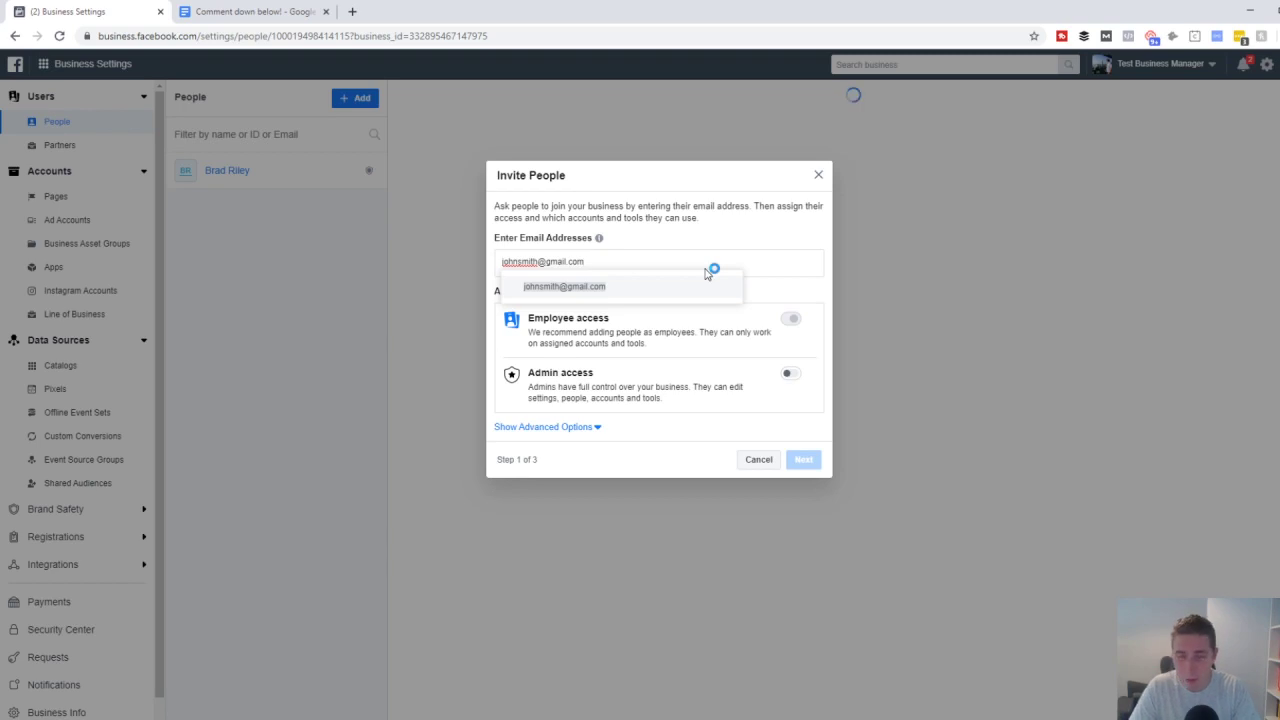
key(Return)
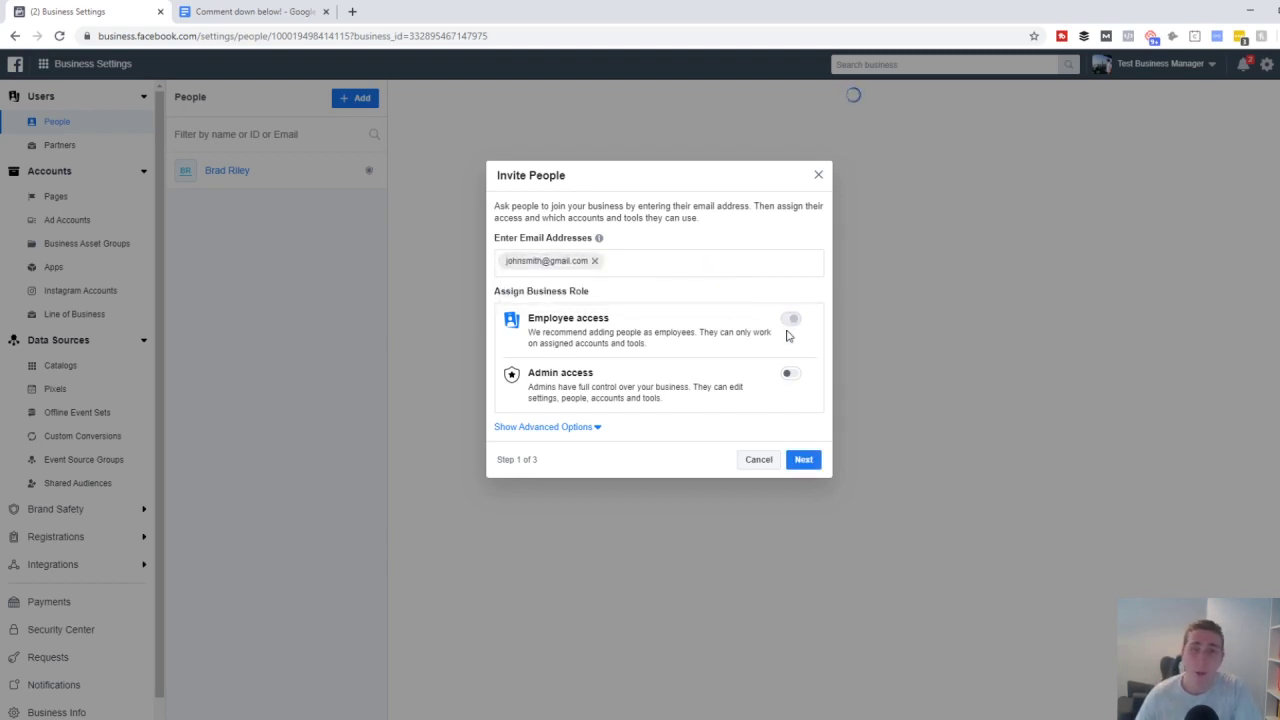
click(801, 461)
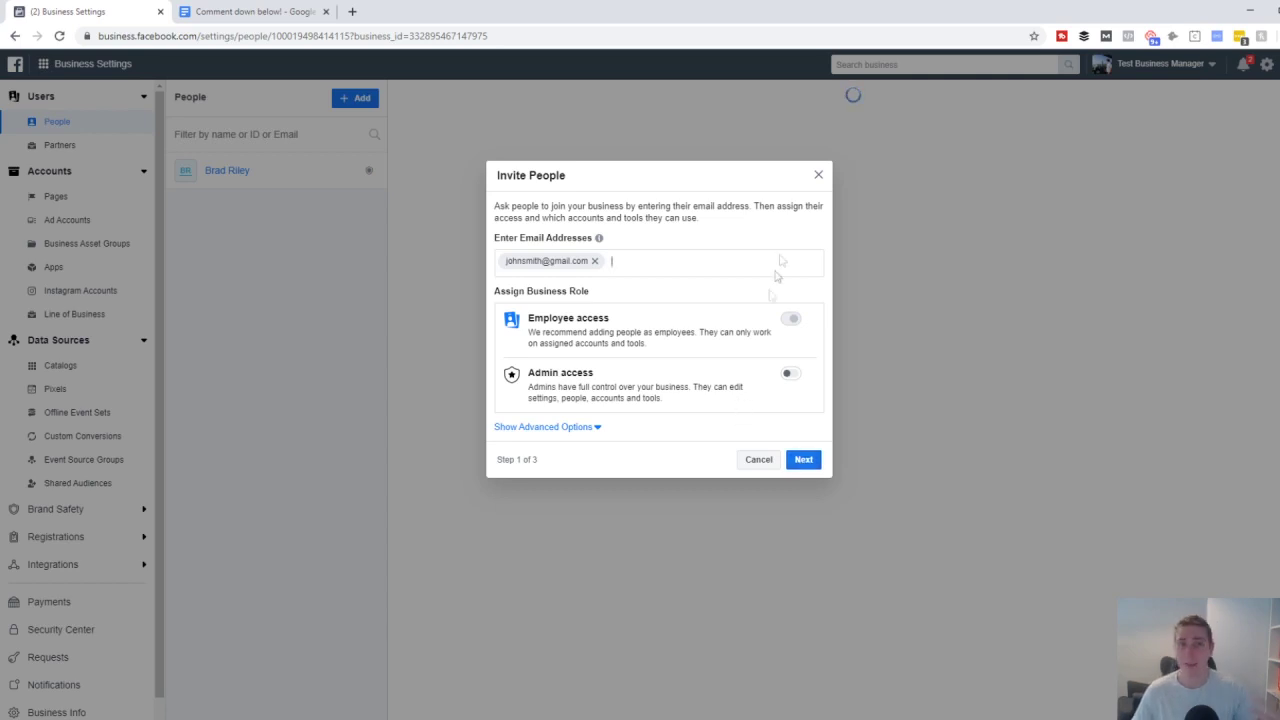
click(819, 175)
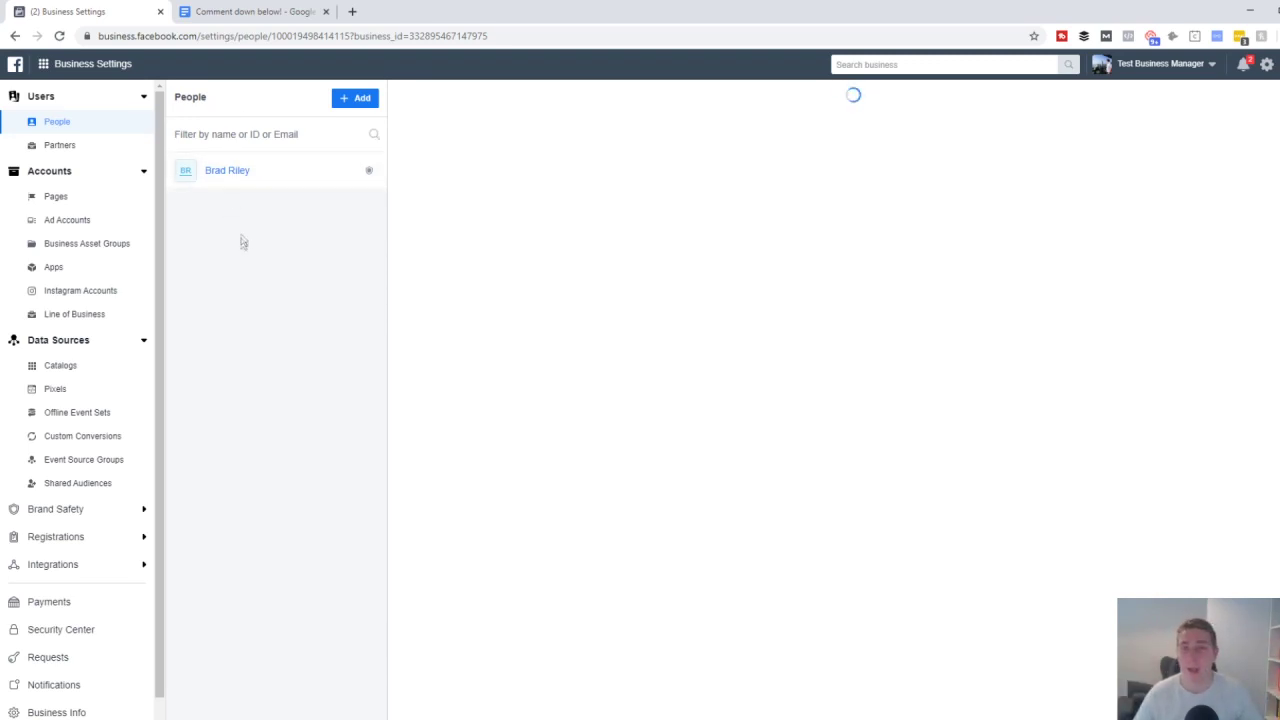
- Open the Partners page under Users, showing Test Business Manager has no partners yet
click(60, 146)
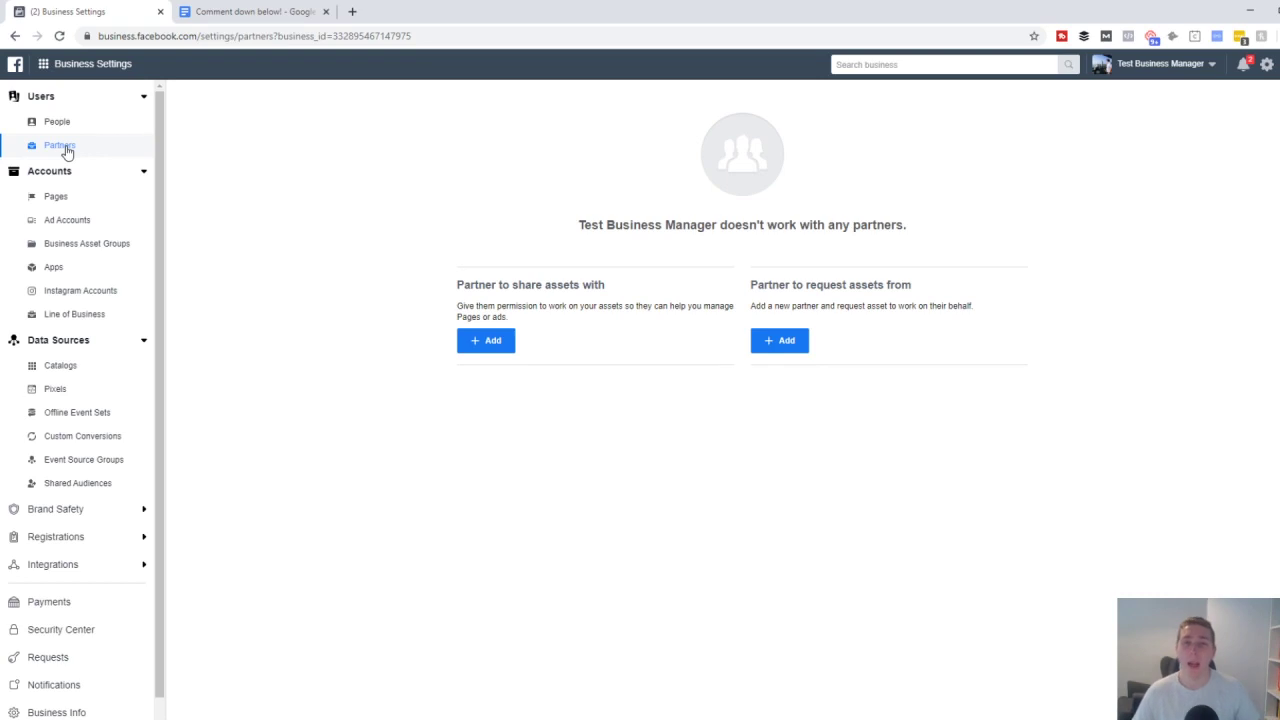
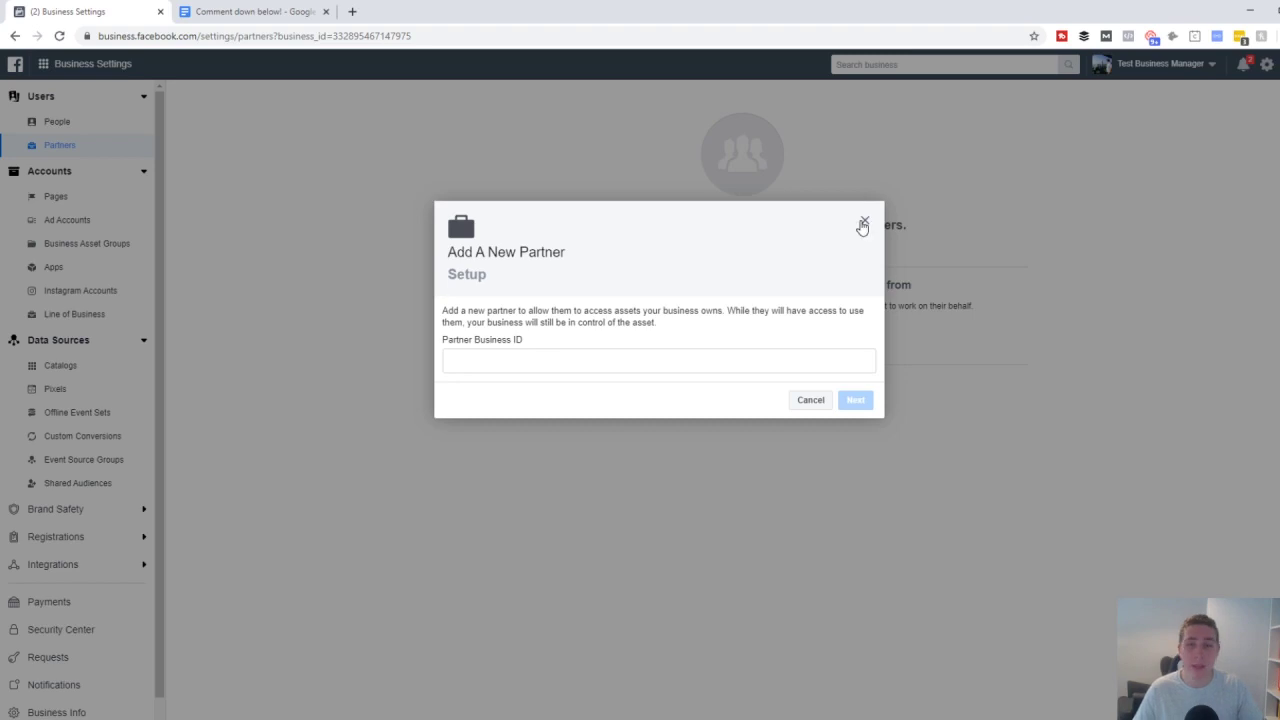
- Dismiss the Add A New Partner form, view the Business Manager ID in Business Info, then return to Partners
click(864, 221)
click(72, 710)
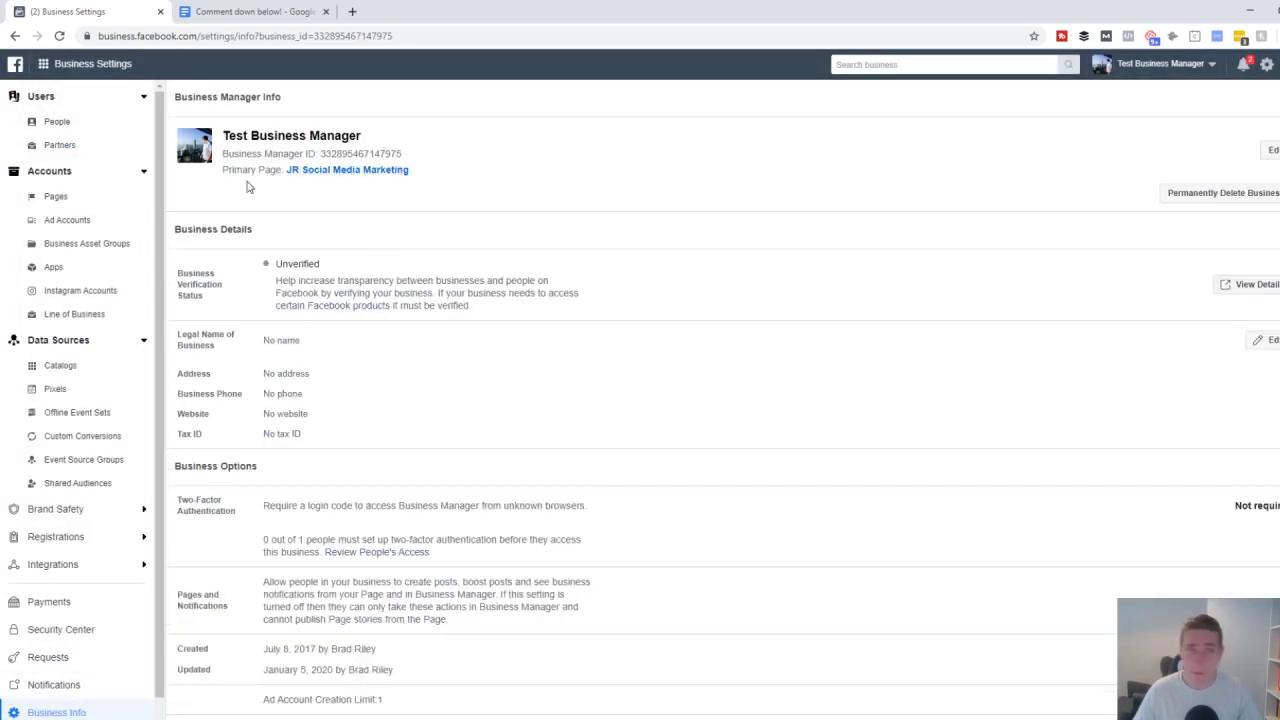
click(108, 158)
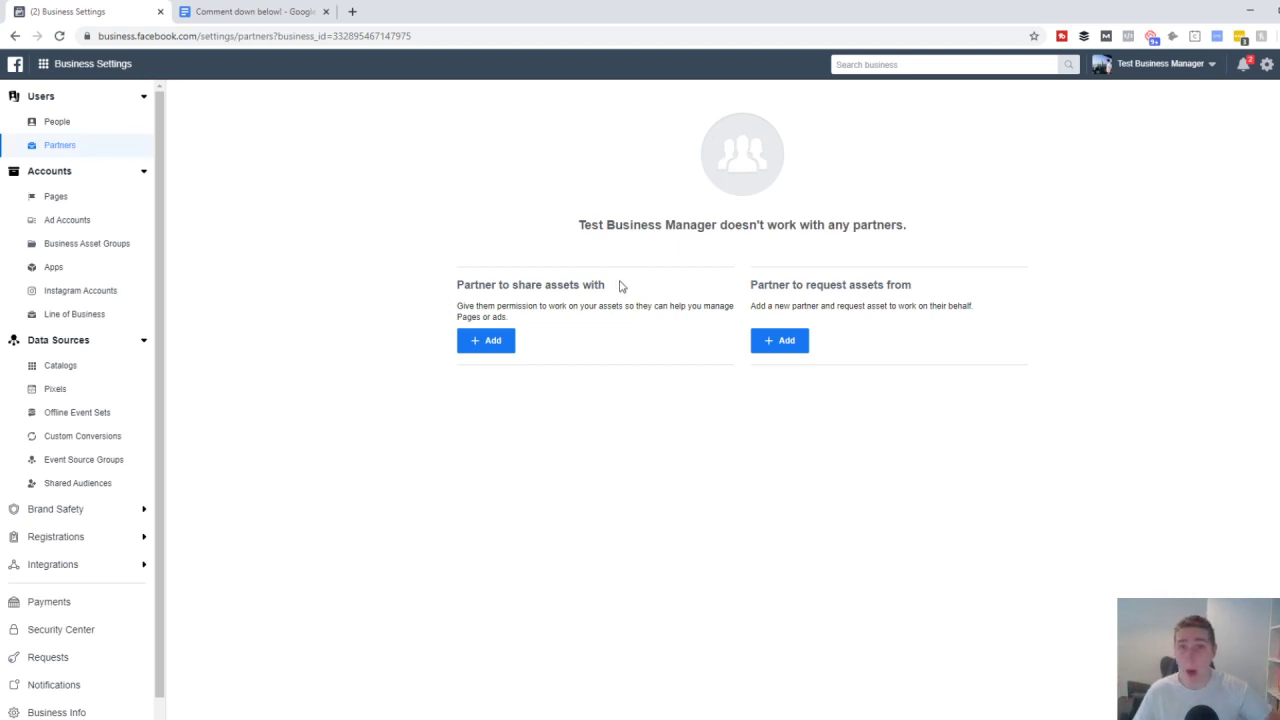
- Look over People and Ad Accounts, ending on the Pages list showing JR Social Media Marketing
click(87, 125)
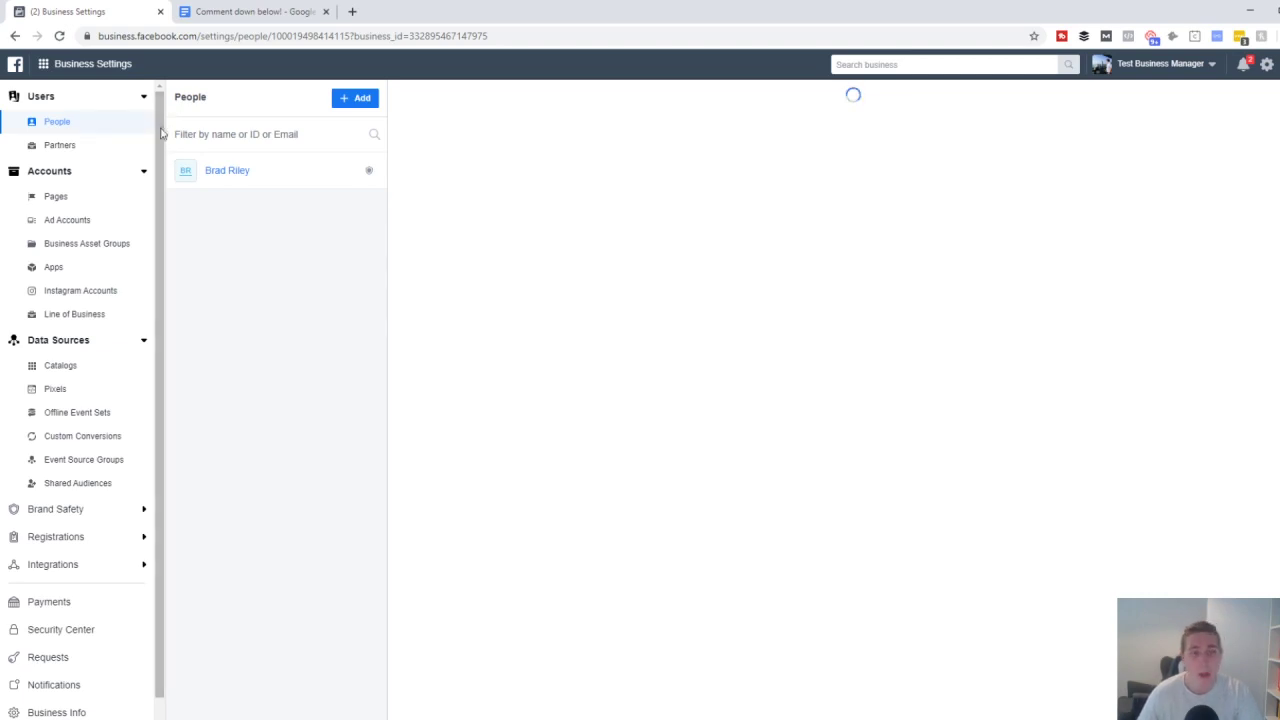
click(86, 198)
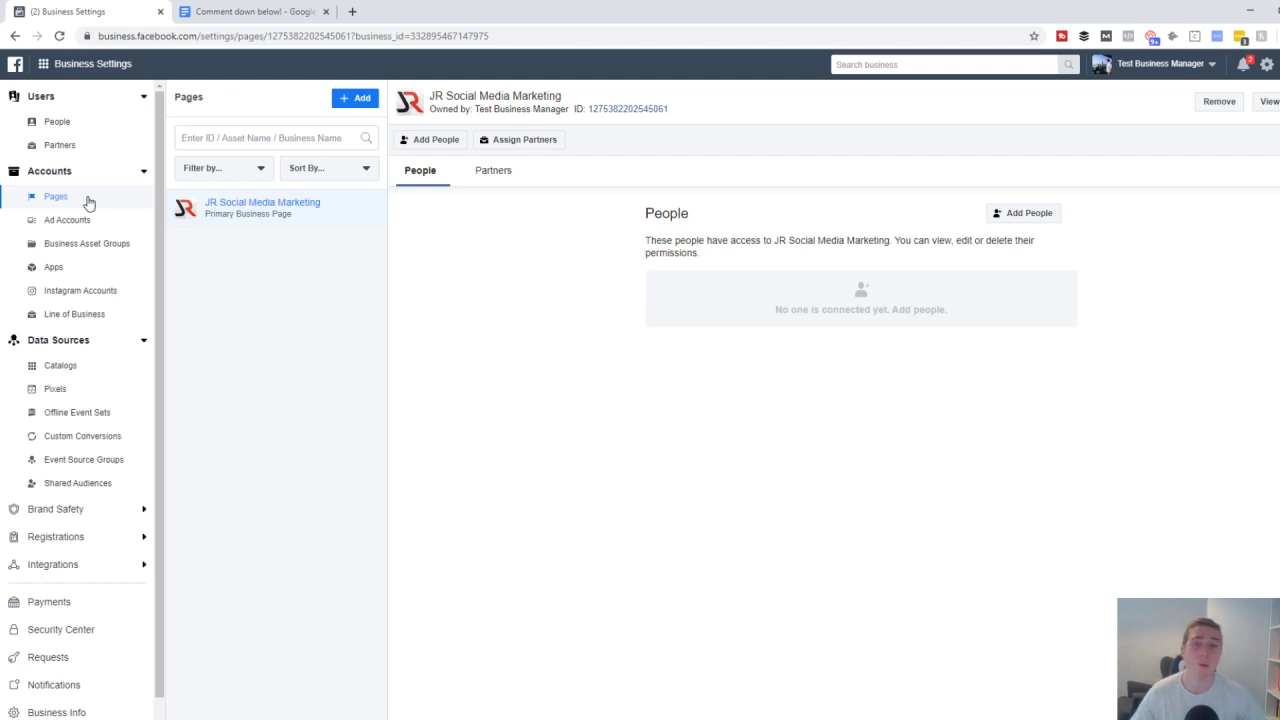
click(97, 218)
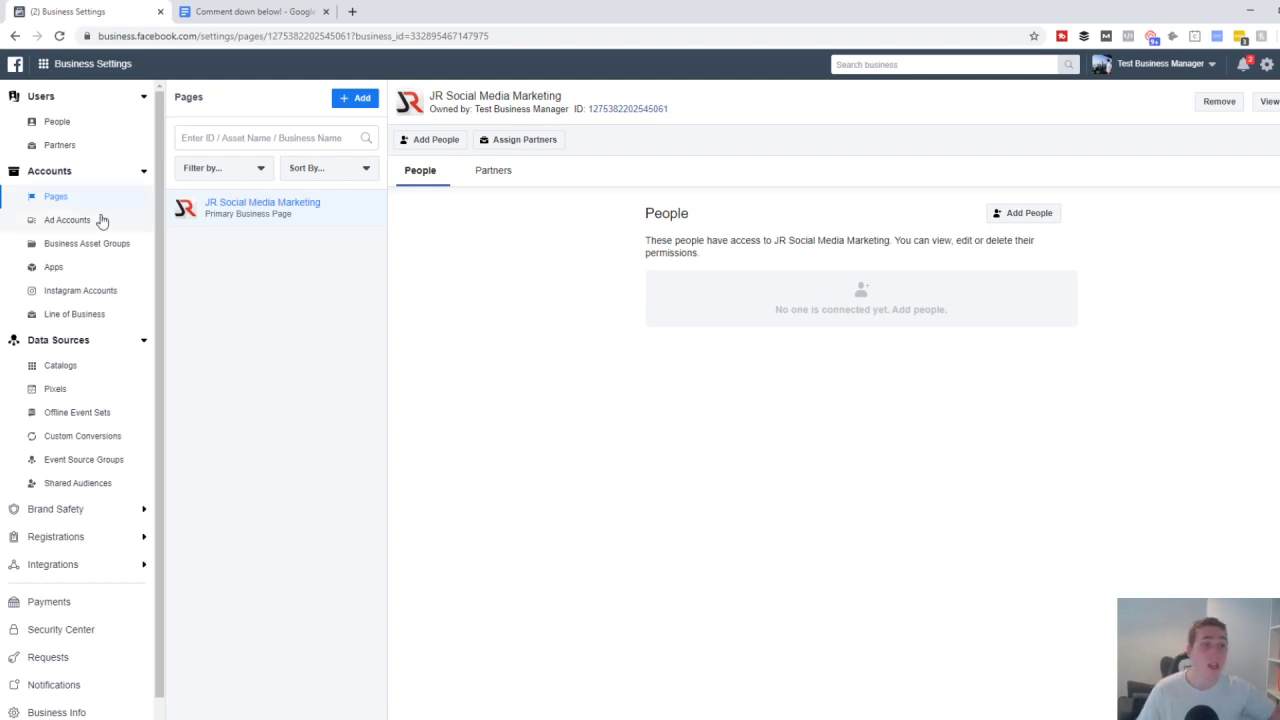
click(89, 200)
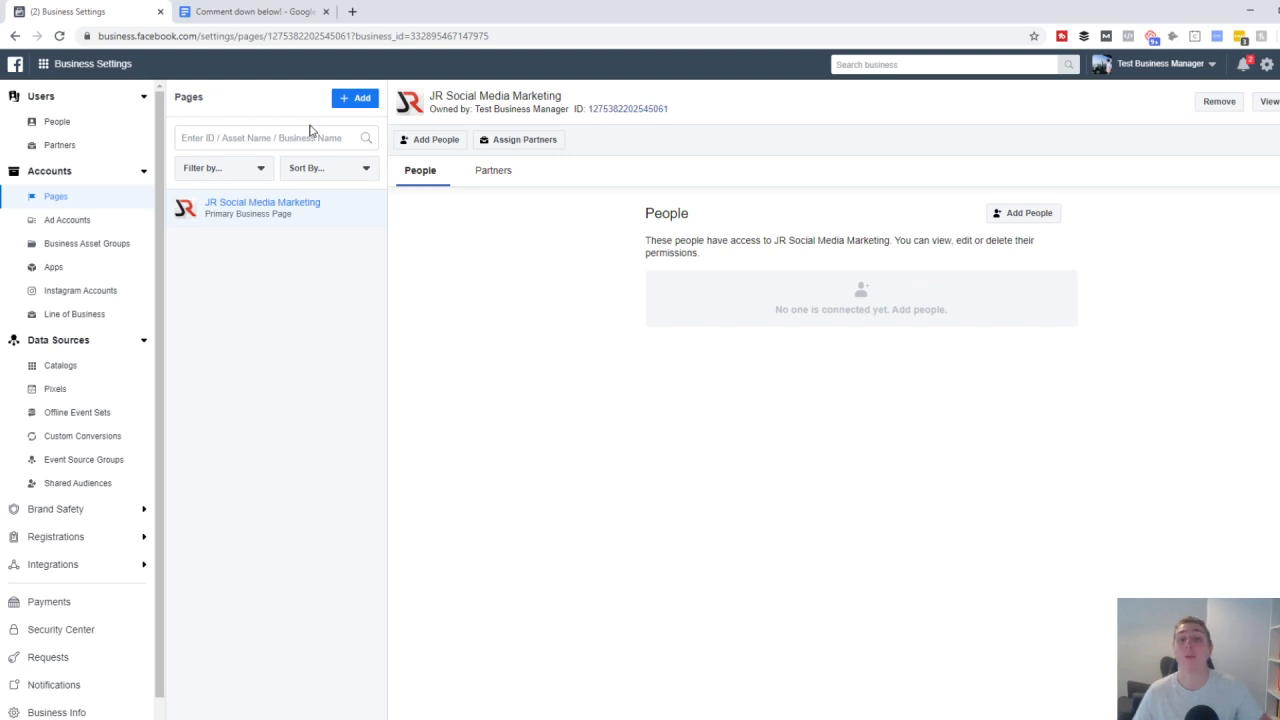
click(350, 100)
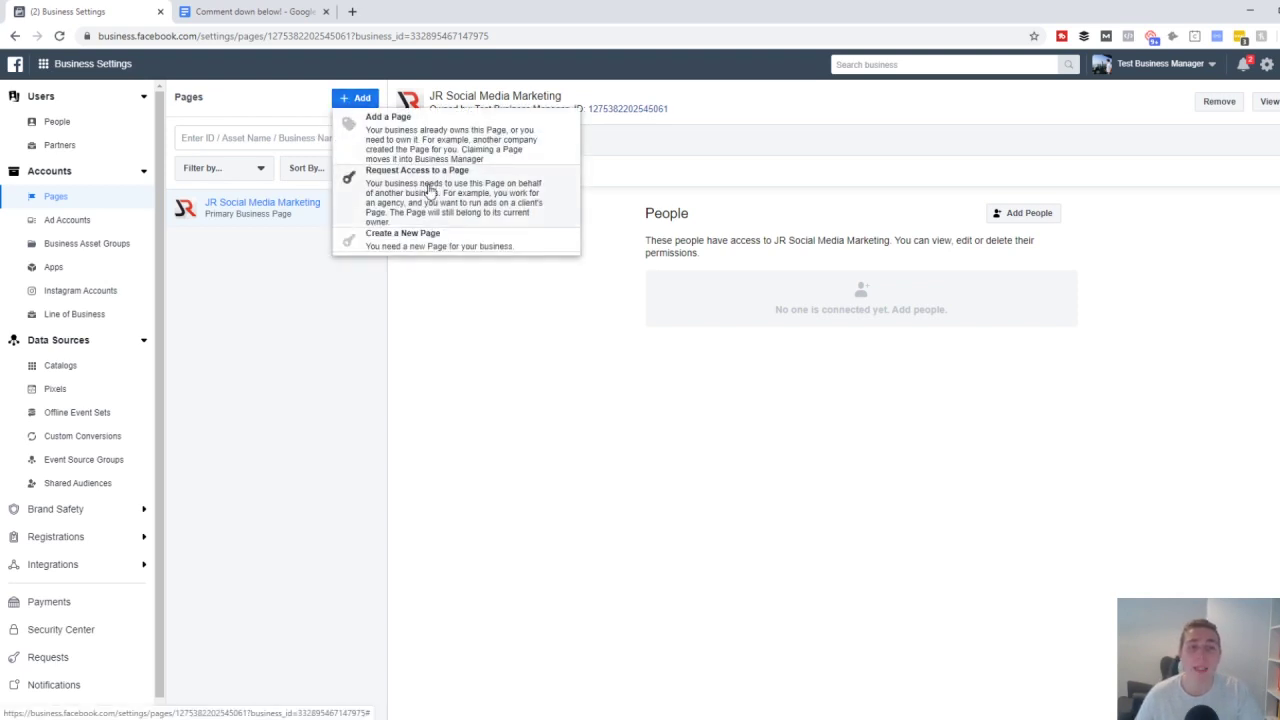
click(428, 190)
click(586, 363)
text(adida)
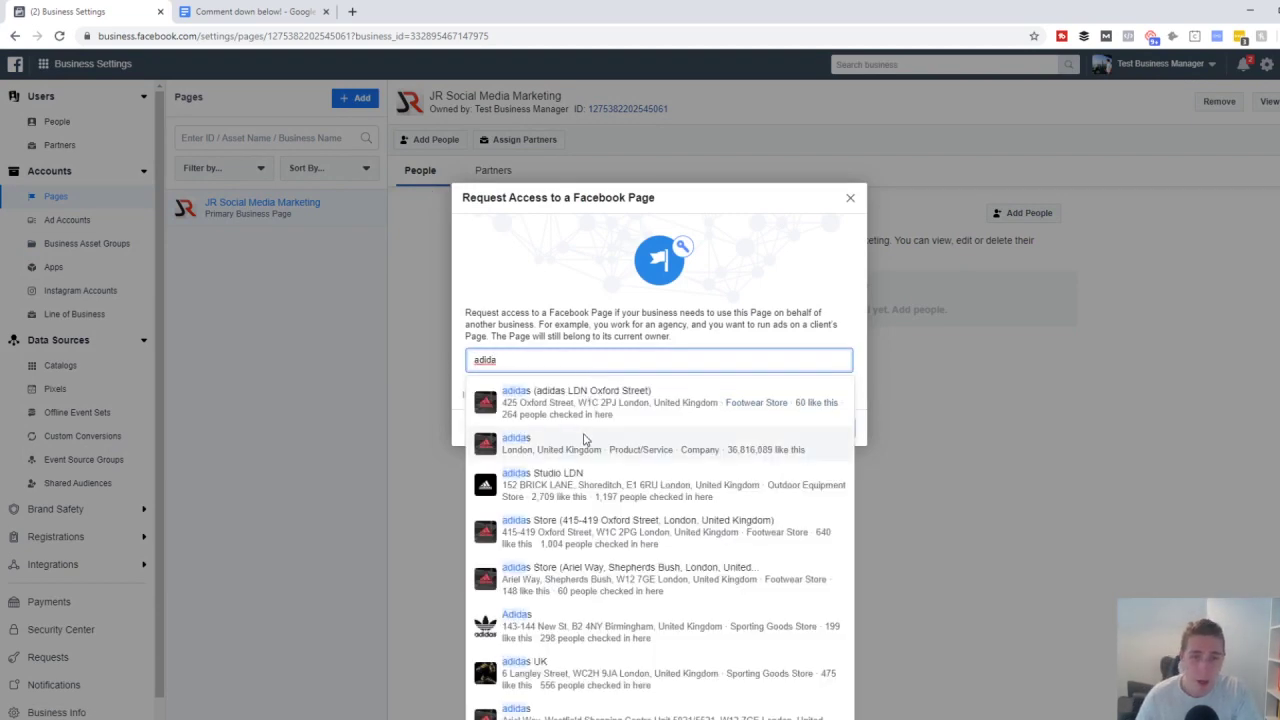
click(585, 440)
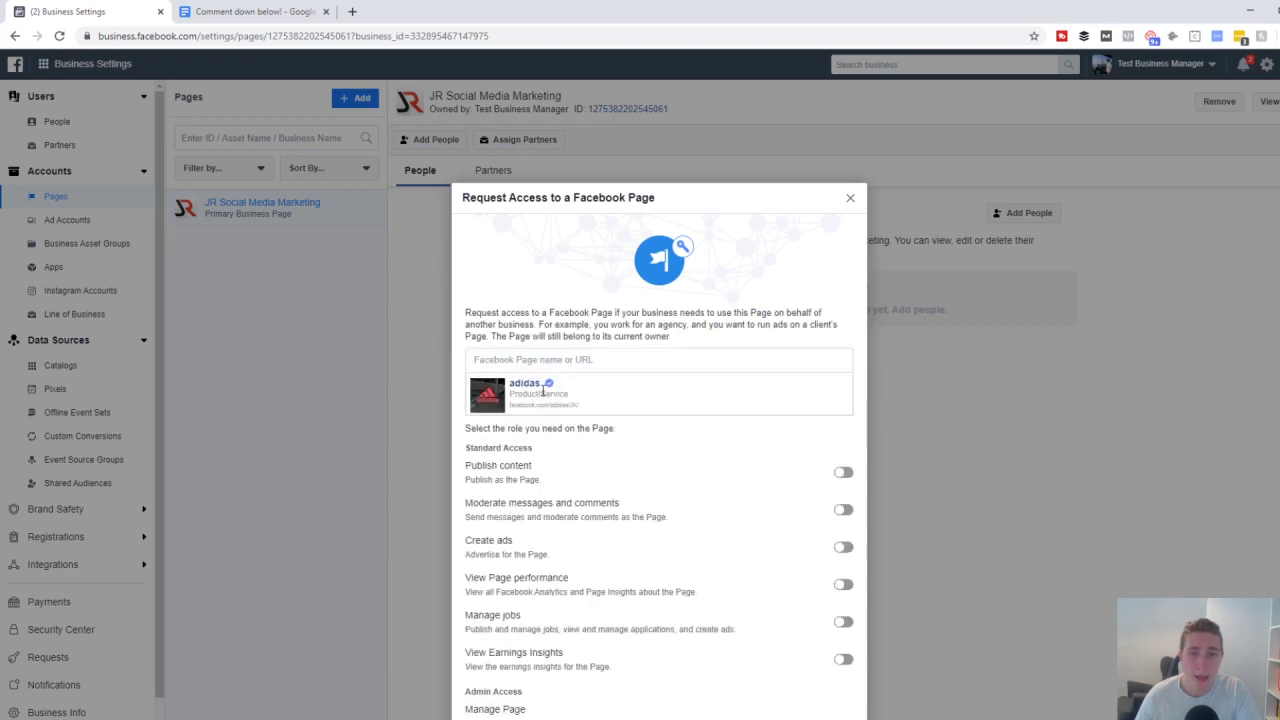
click(843, 562)
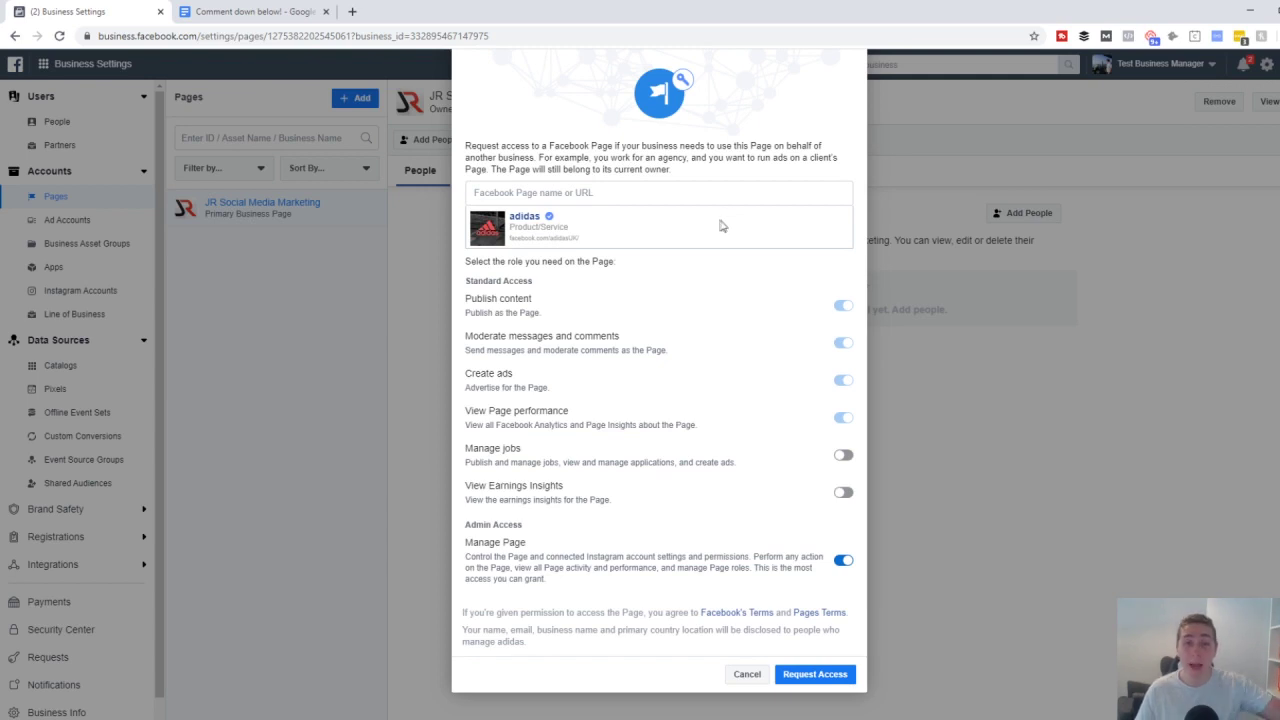
click(609, 194)
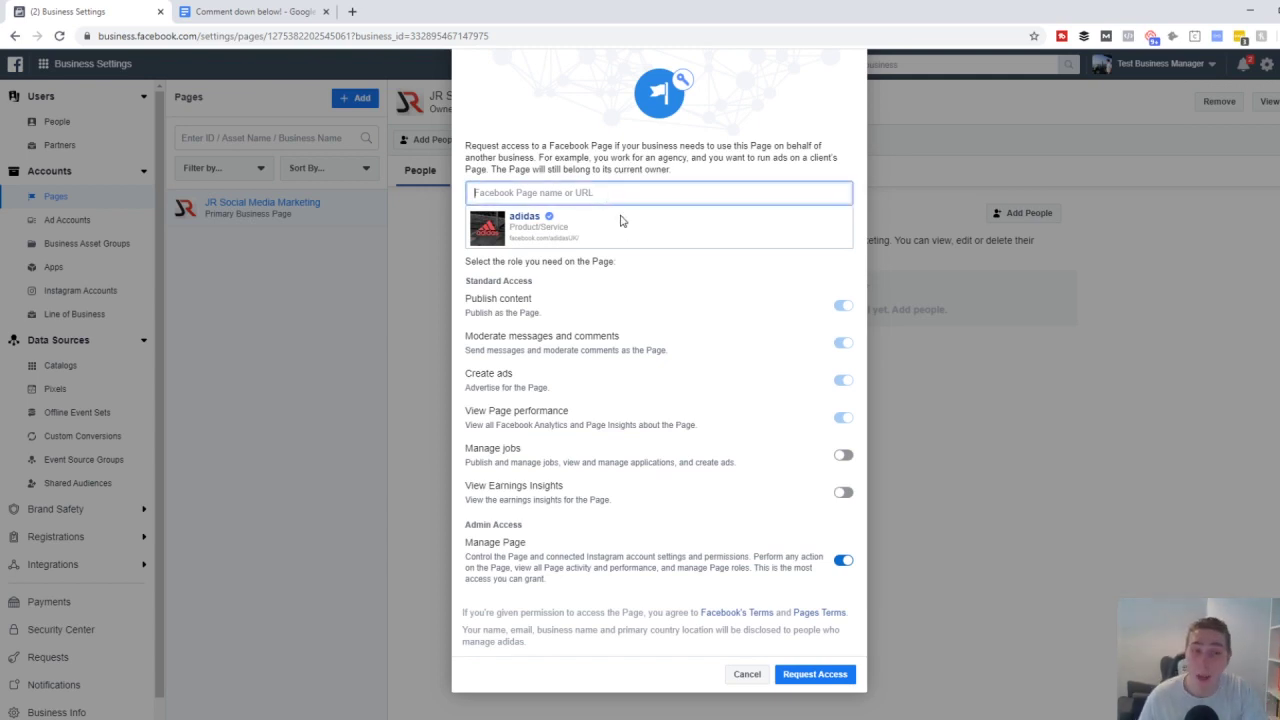
click(746, 674)
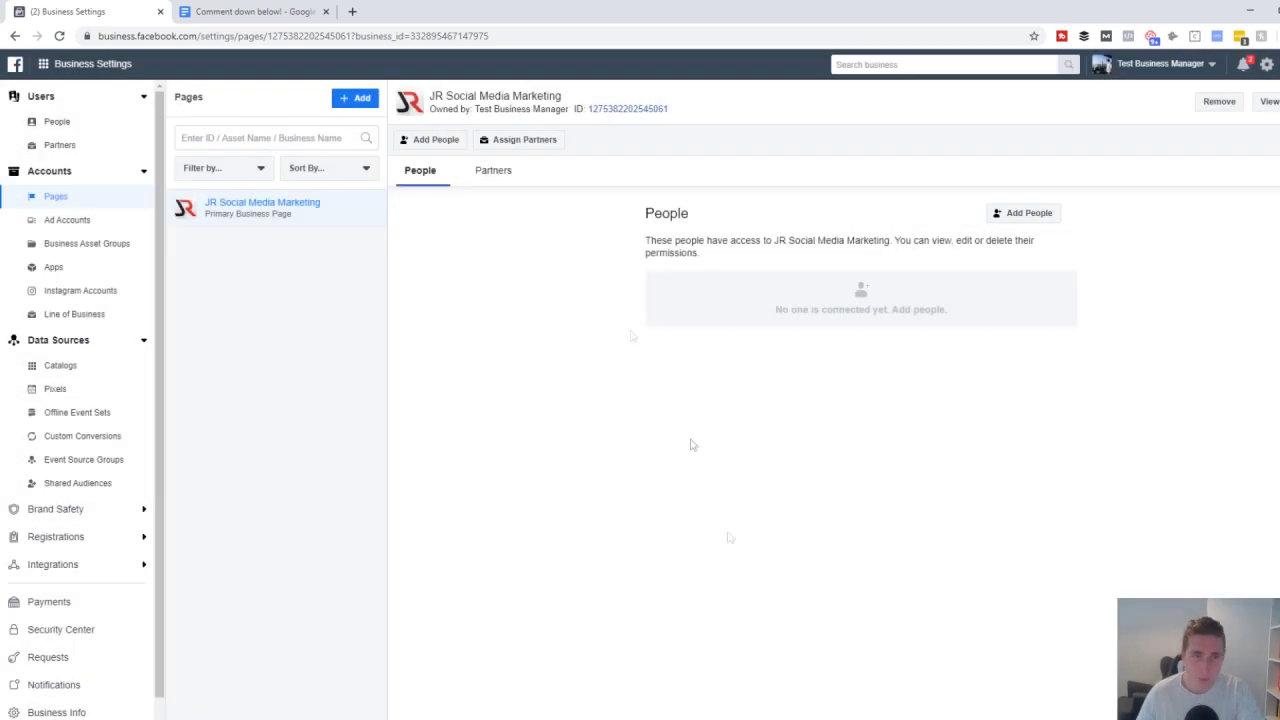
click(358, 102)
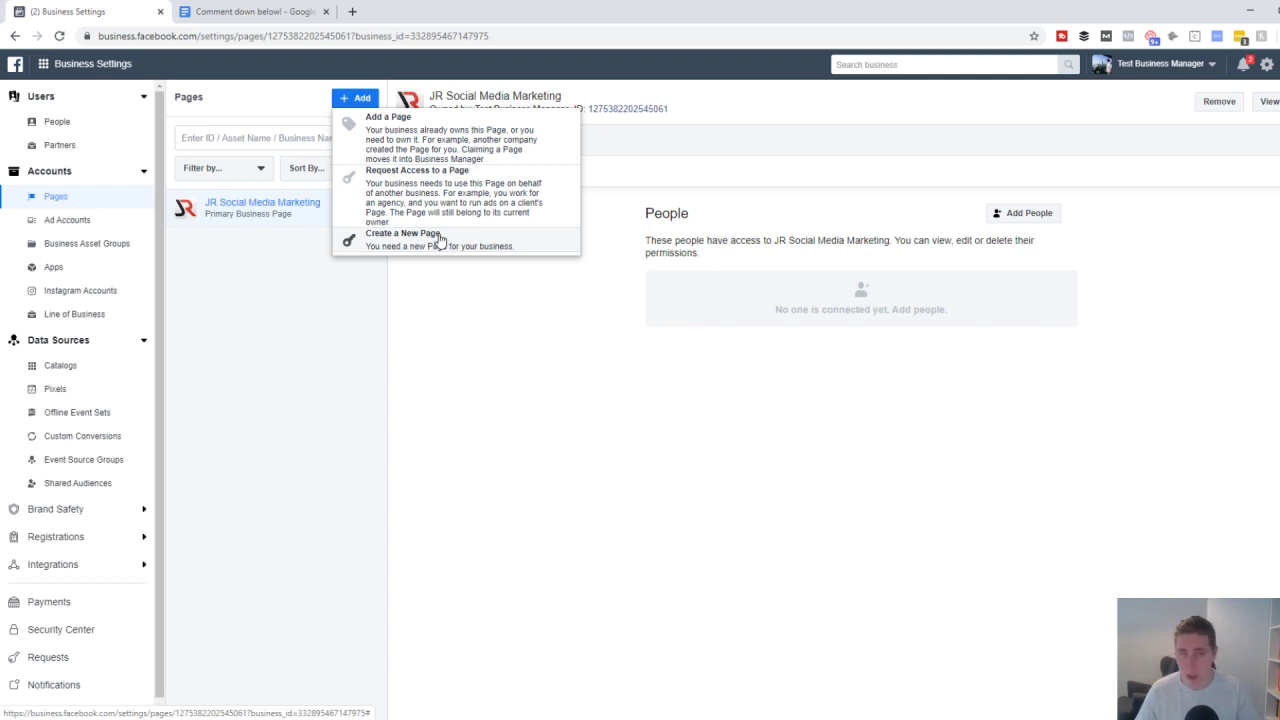
click(349, 327)
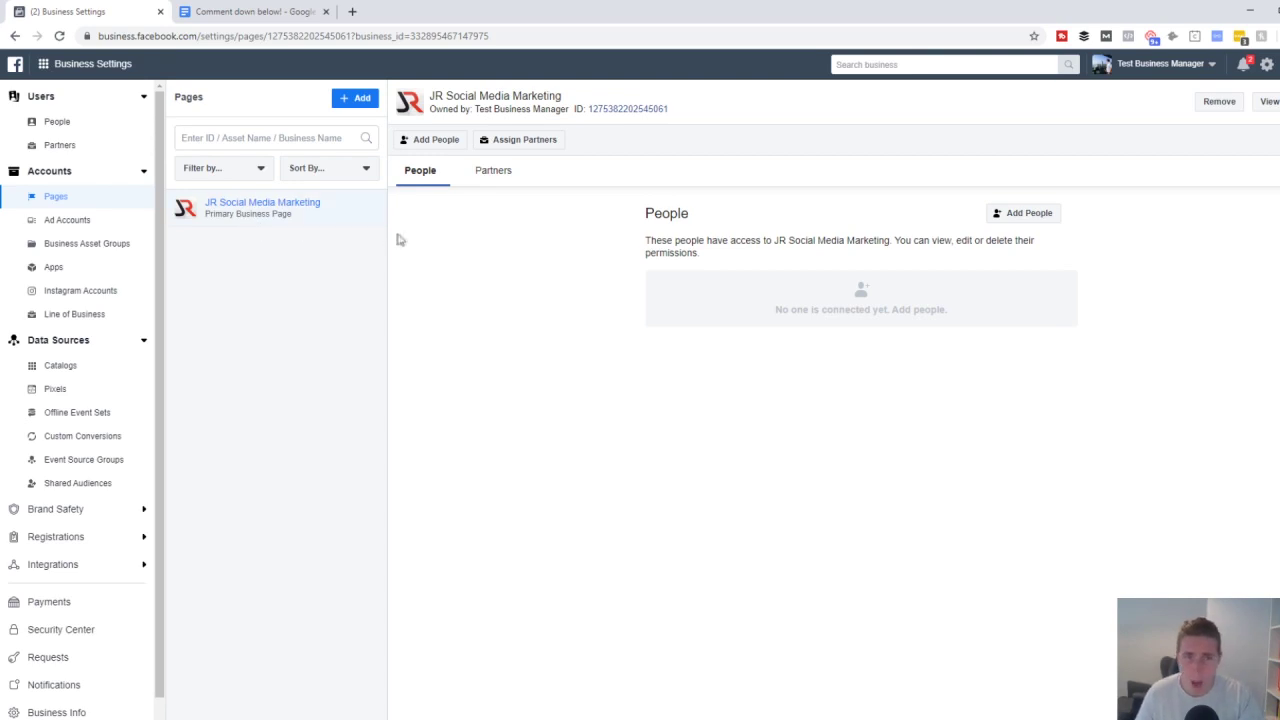
click(103, 127)
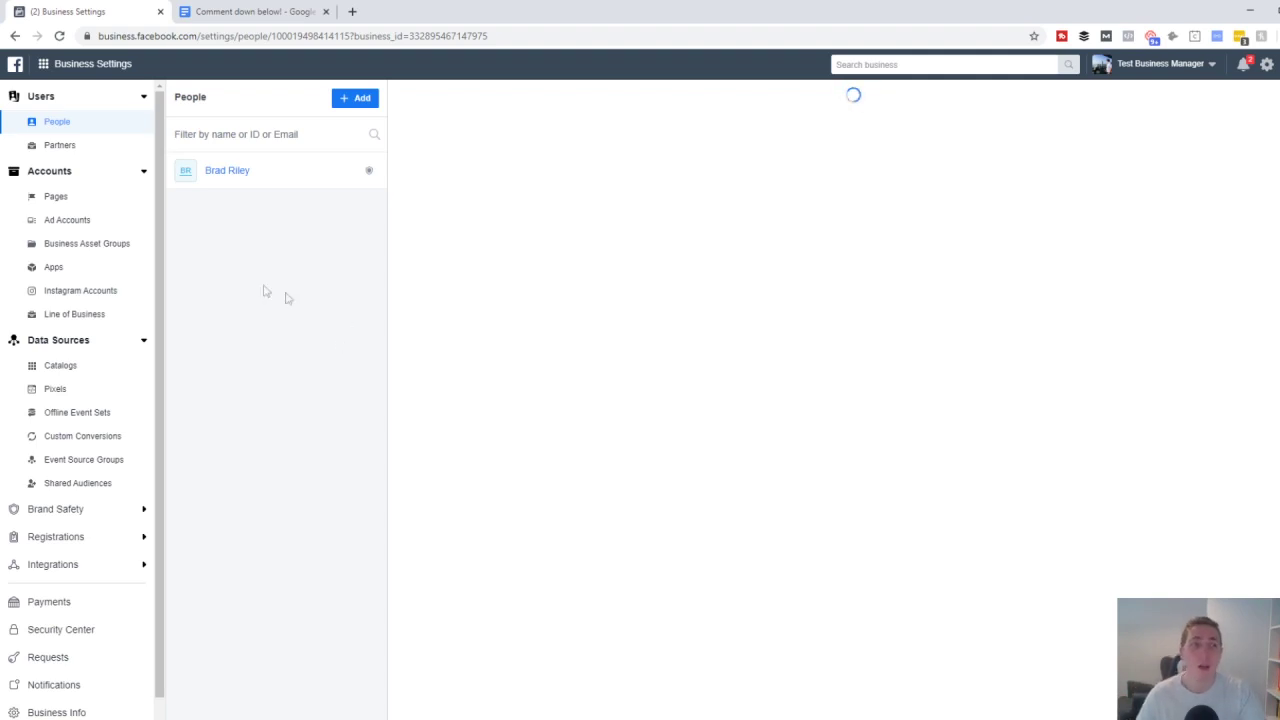
click(55, 199)
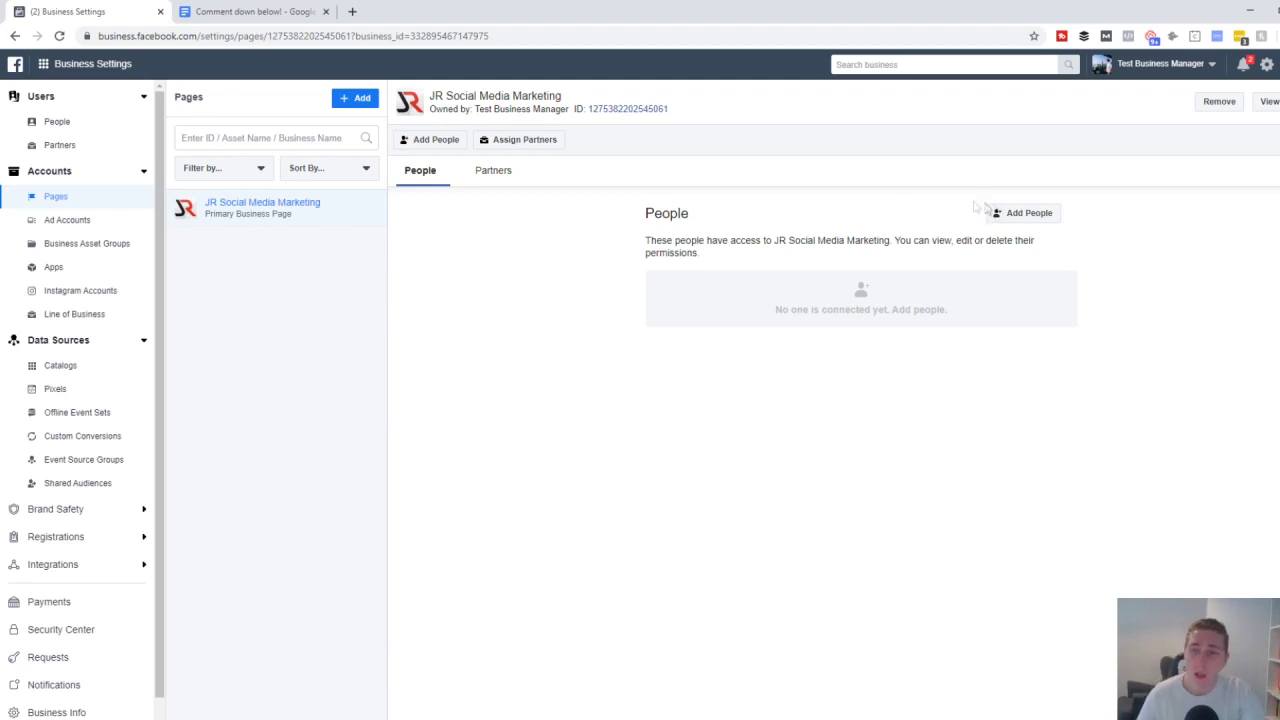
- Try Manage Page and View Page performance permissions for the person, cancel without assigning, then view the page's Partners
click(1024, 212)
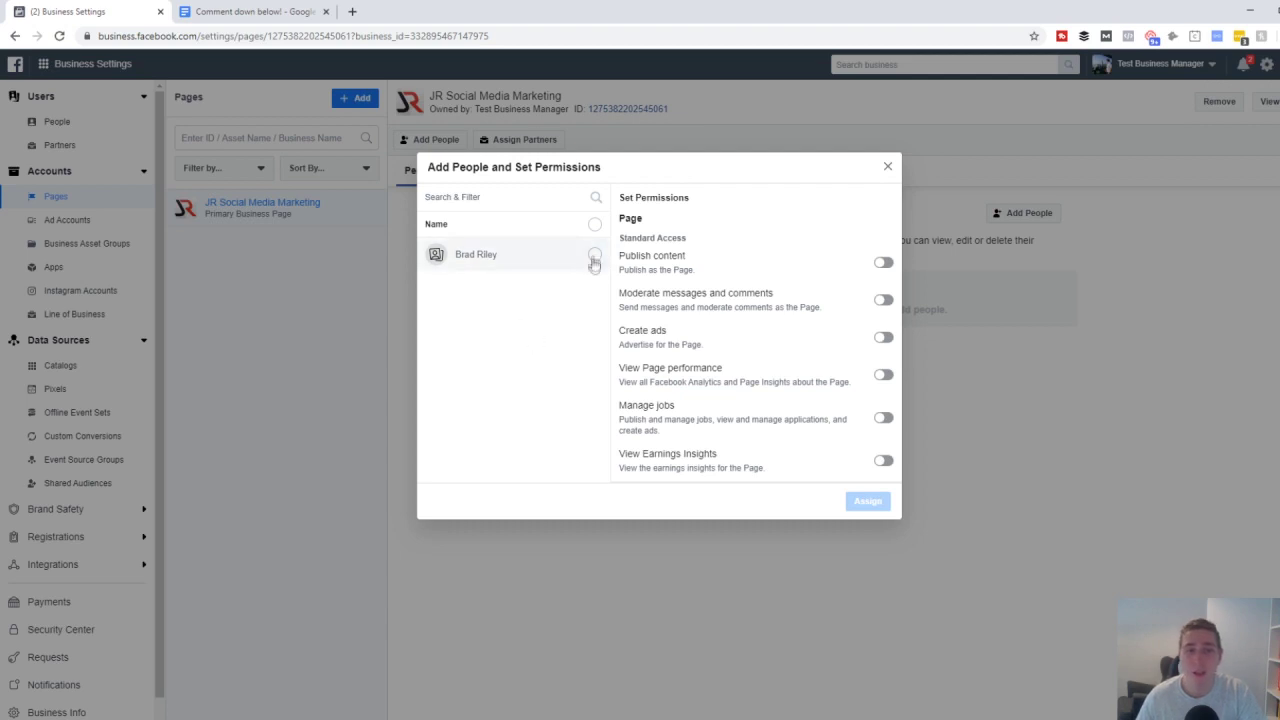
click(594, 255)
scroll(857, 342, down, 2)
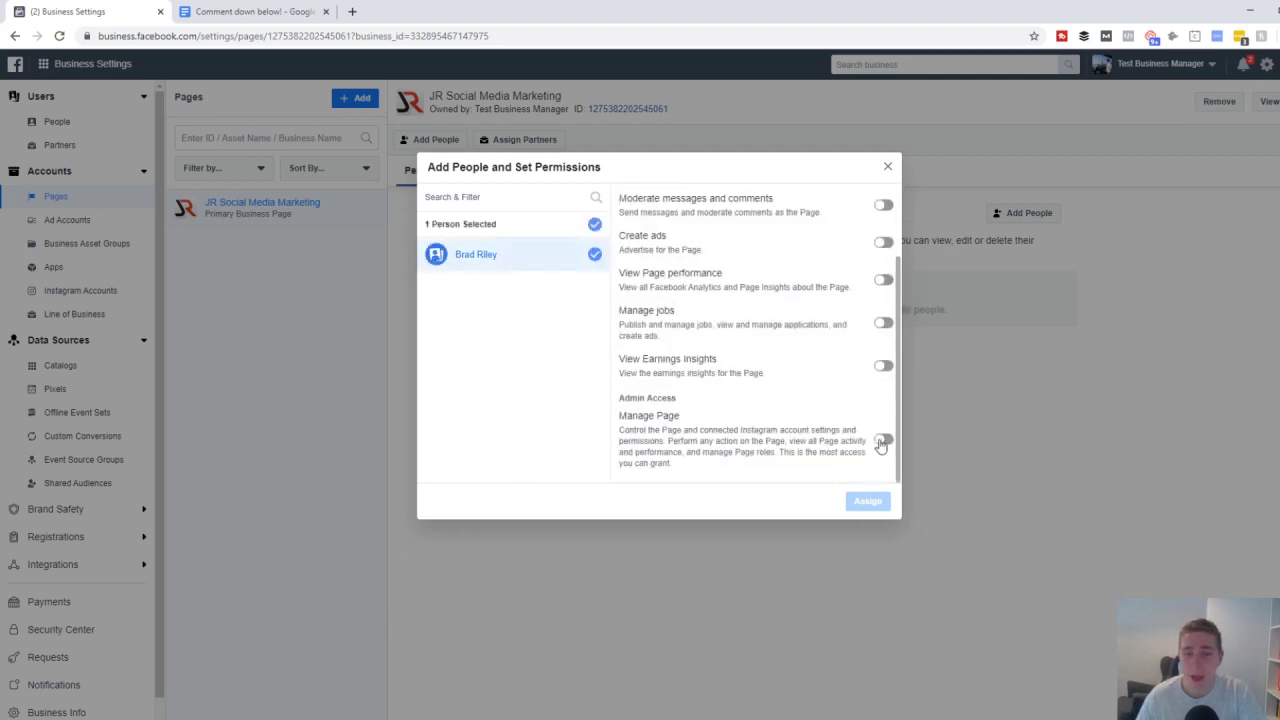
click(883, 439)
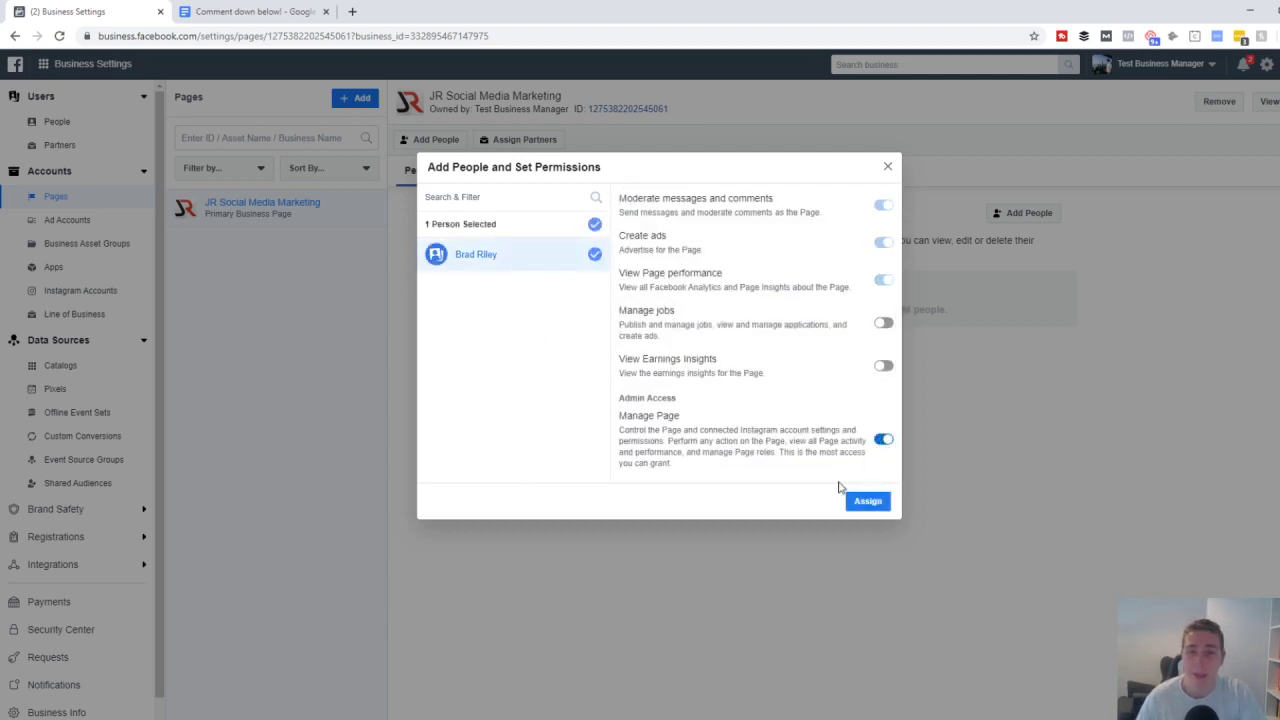
click(881, 439)
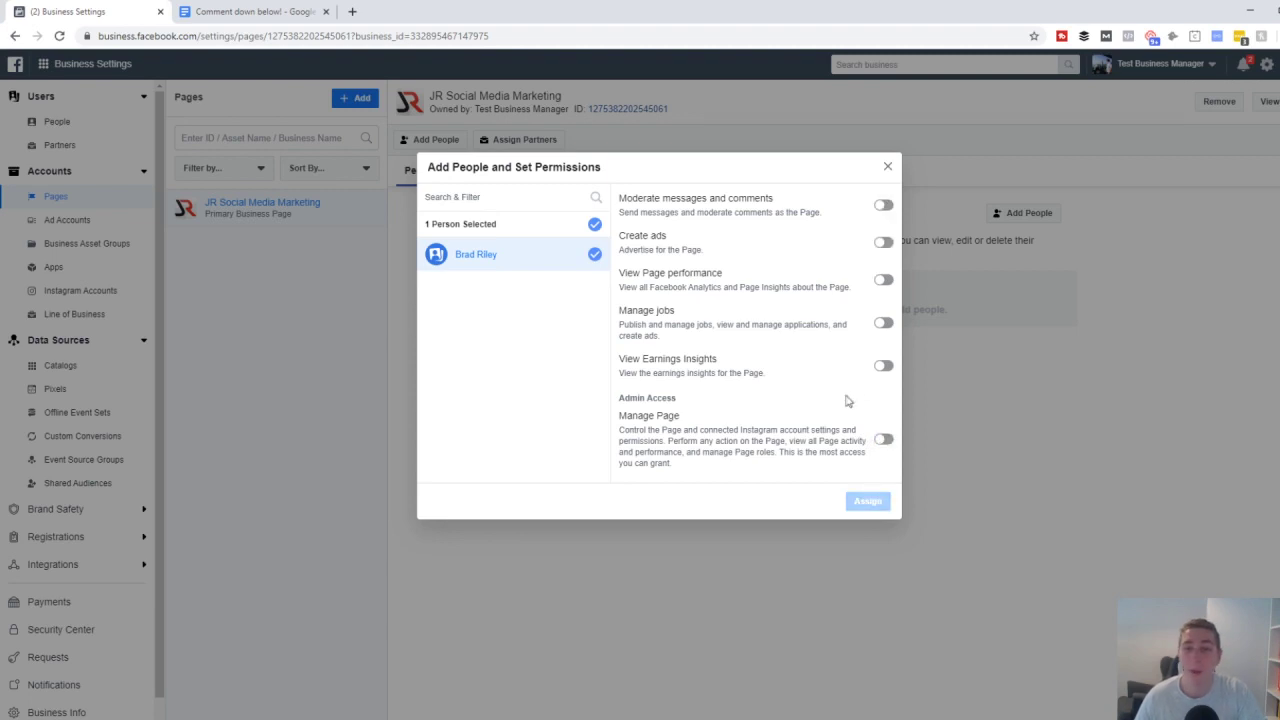
click(884, 282)
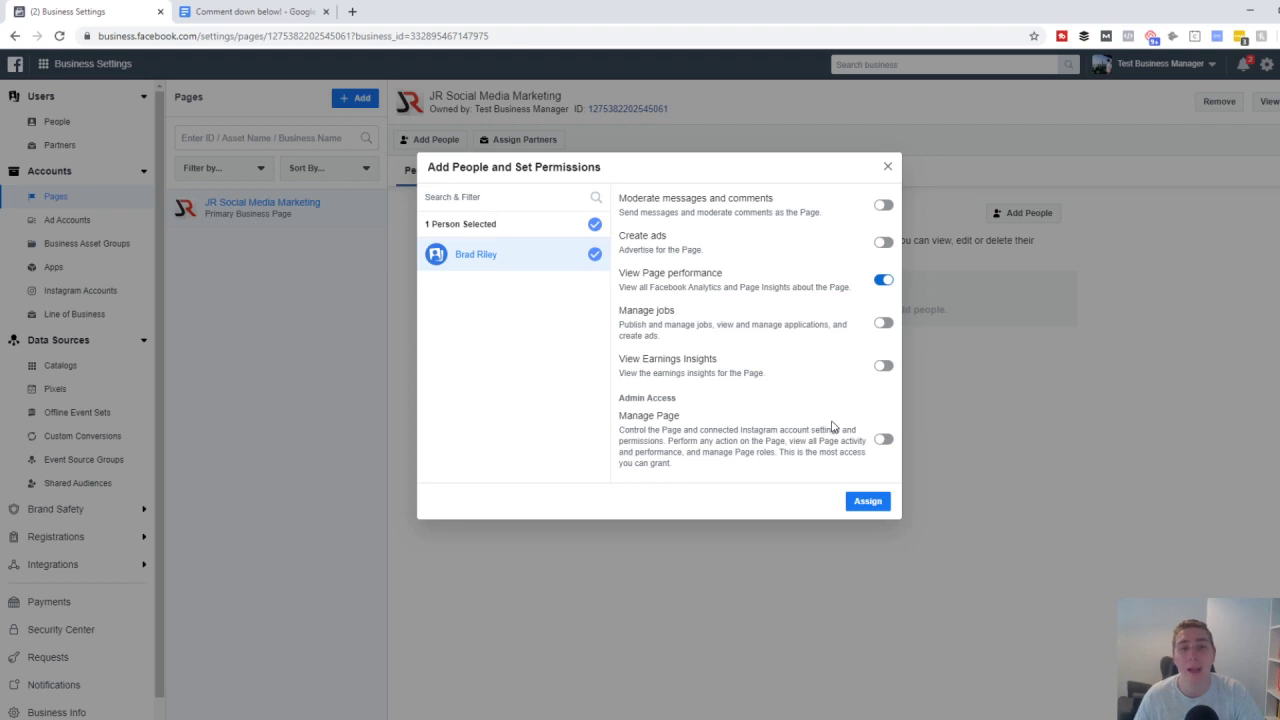
click(884, 281)
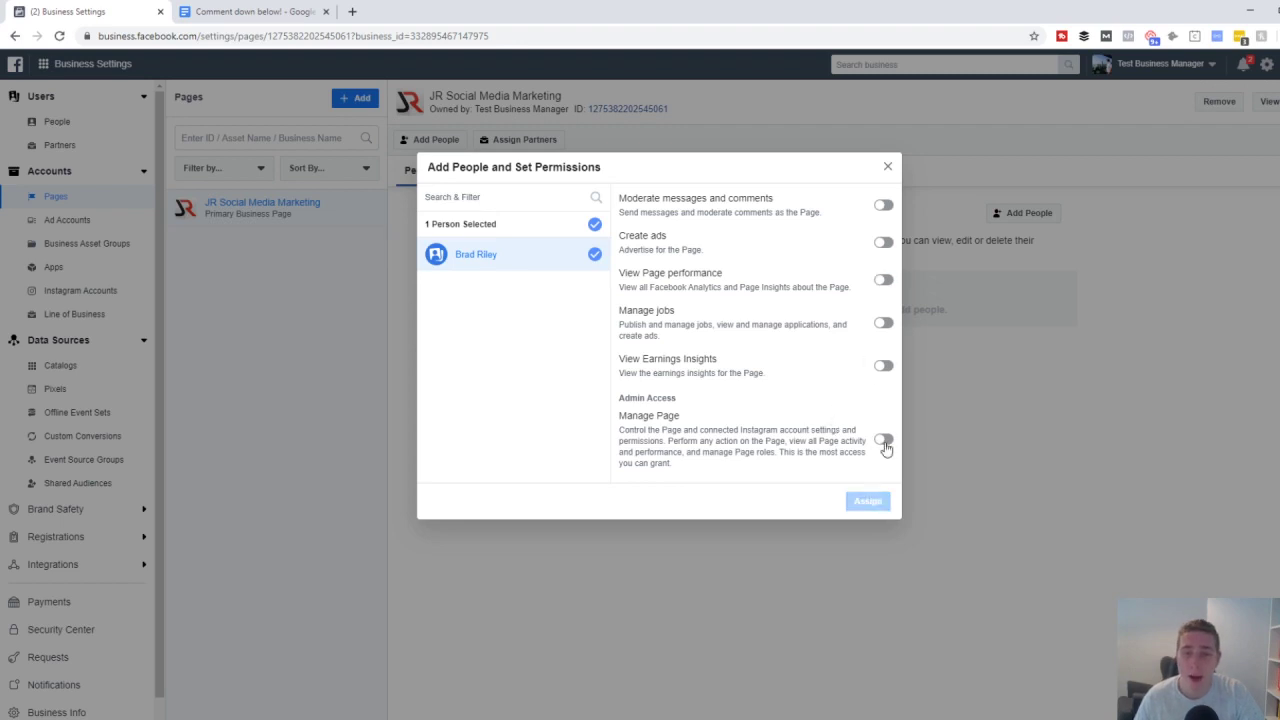
click(883, 440)
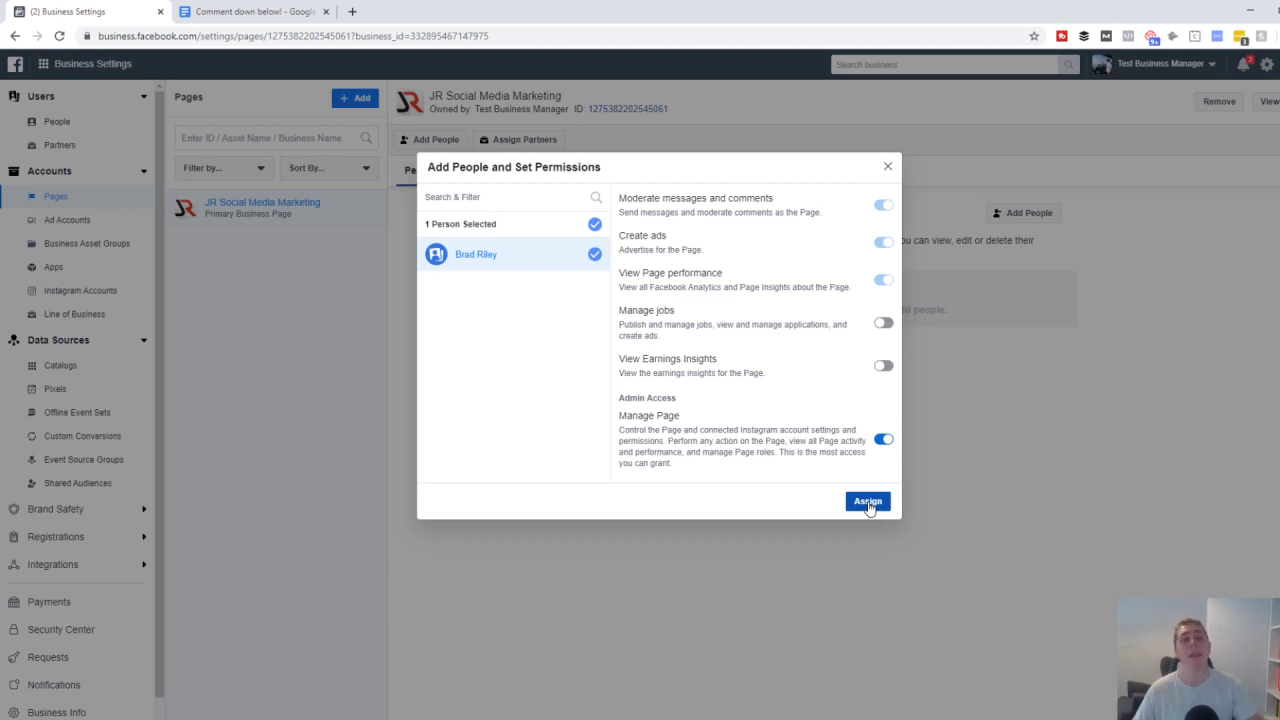
click(886, 168)
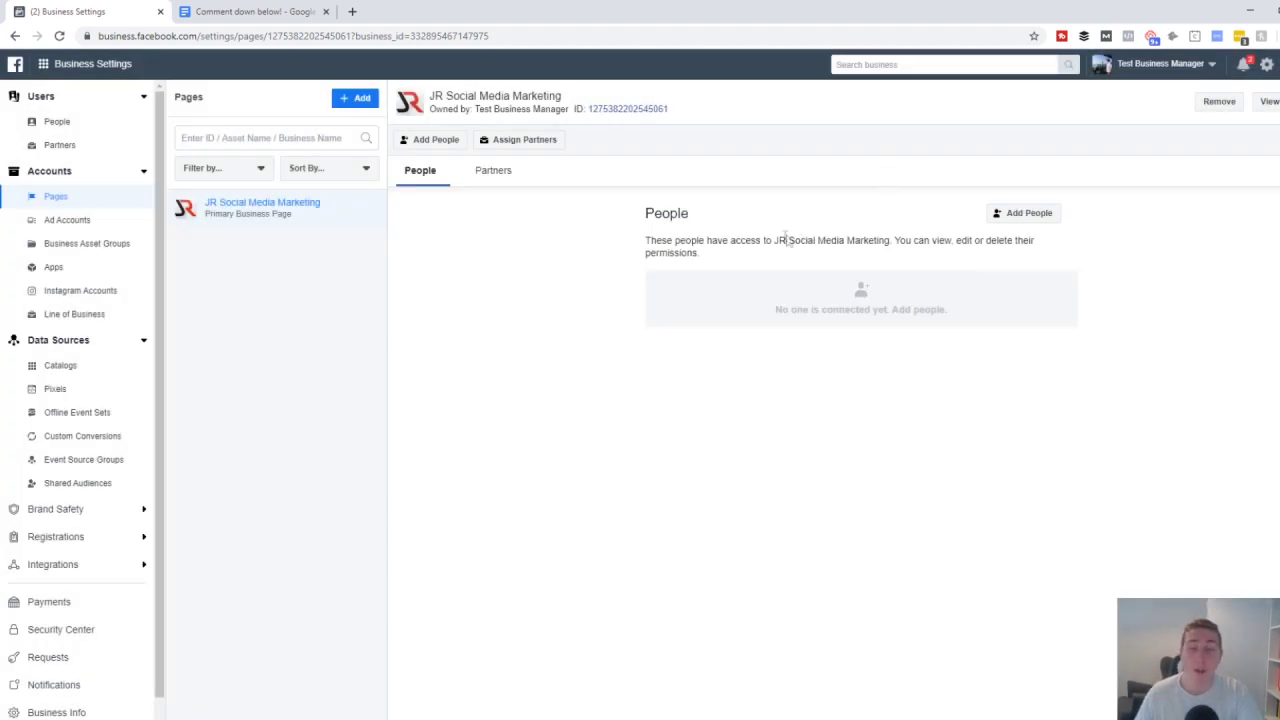
click(482, 171)
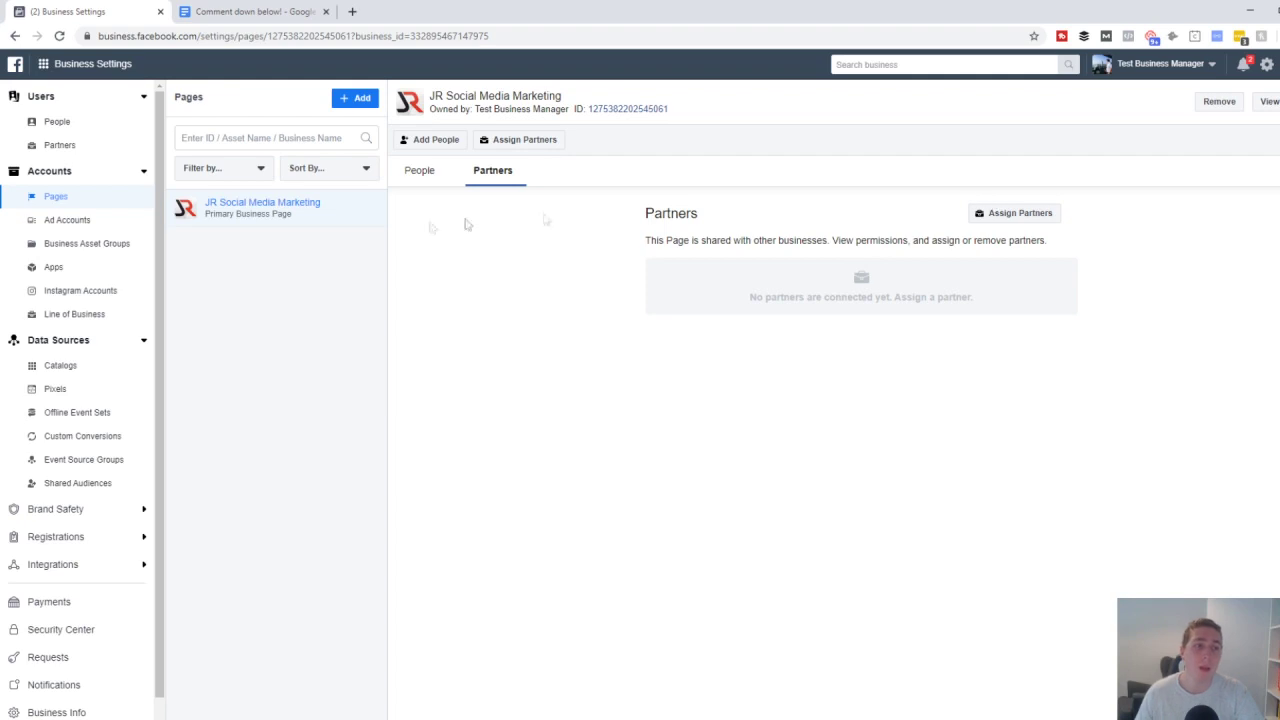
- Show the disabled JR Social Media Marketing ad account and the + Add dropdown options
click(90, 224)
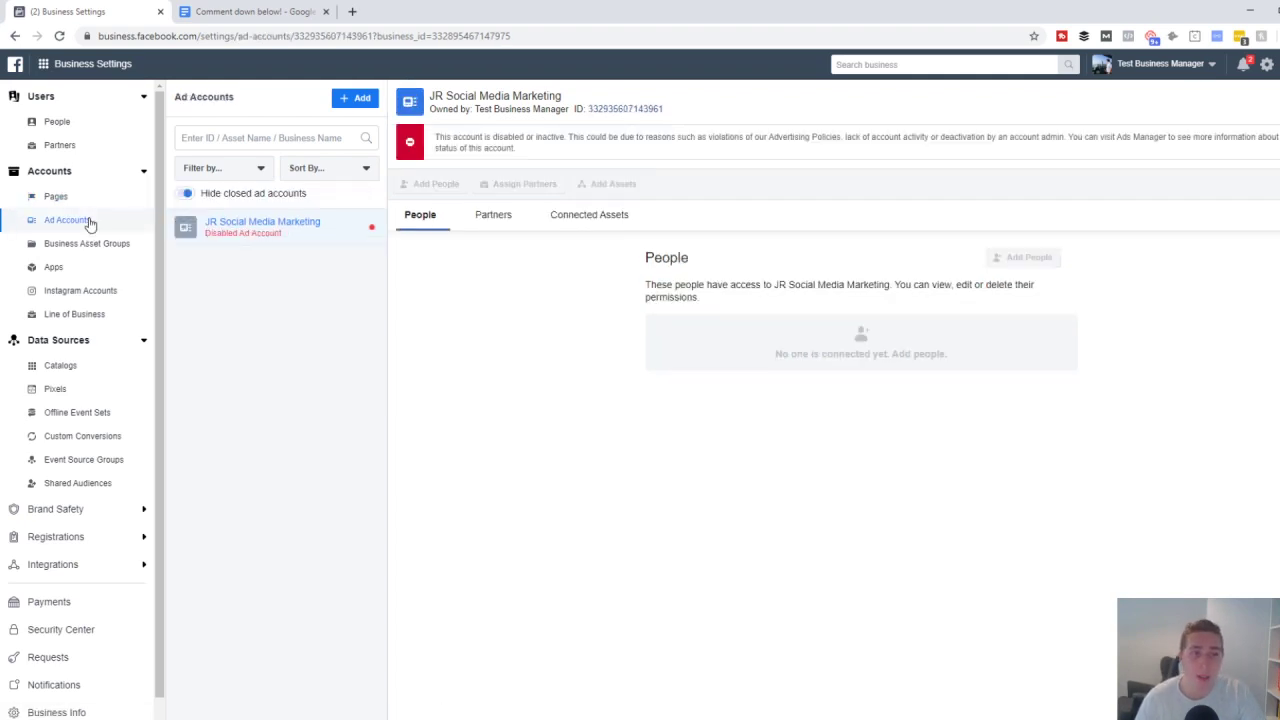
click(356, 101)
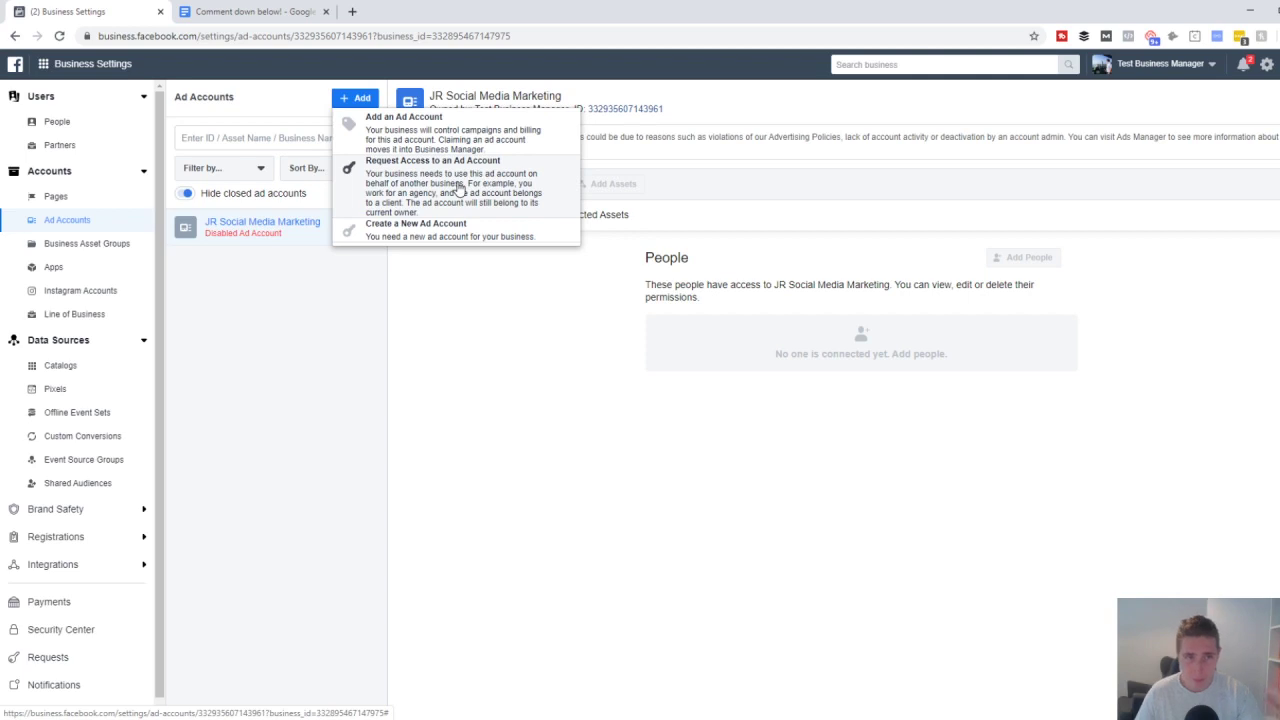
- Inspect the Request Access to an Ad Account form's Ad account ID field, then close it unfilled
click(459, 190)
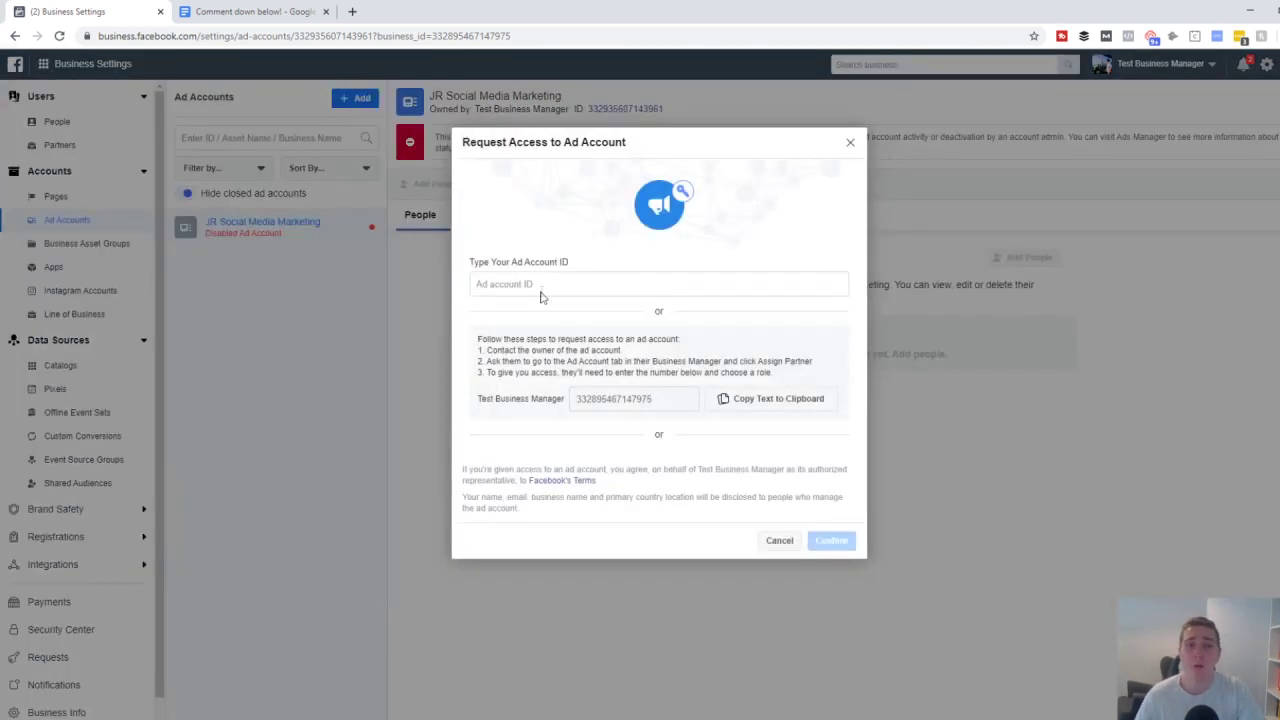
click(538, 285)
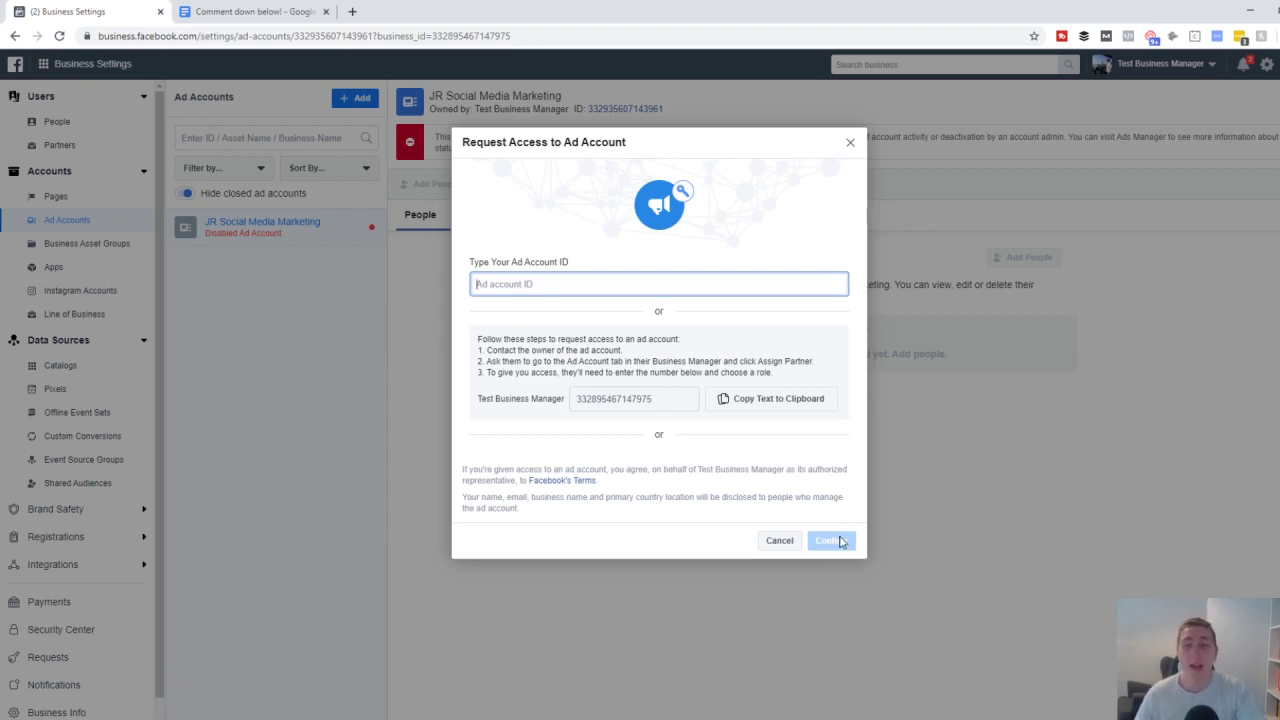
click(851, 143)
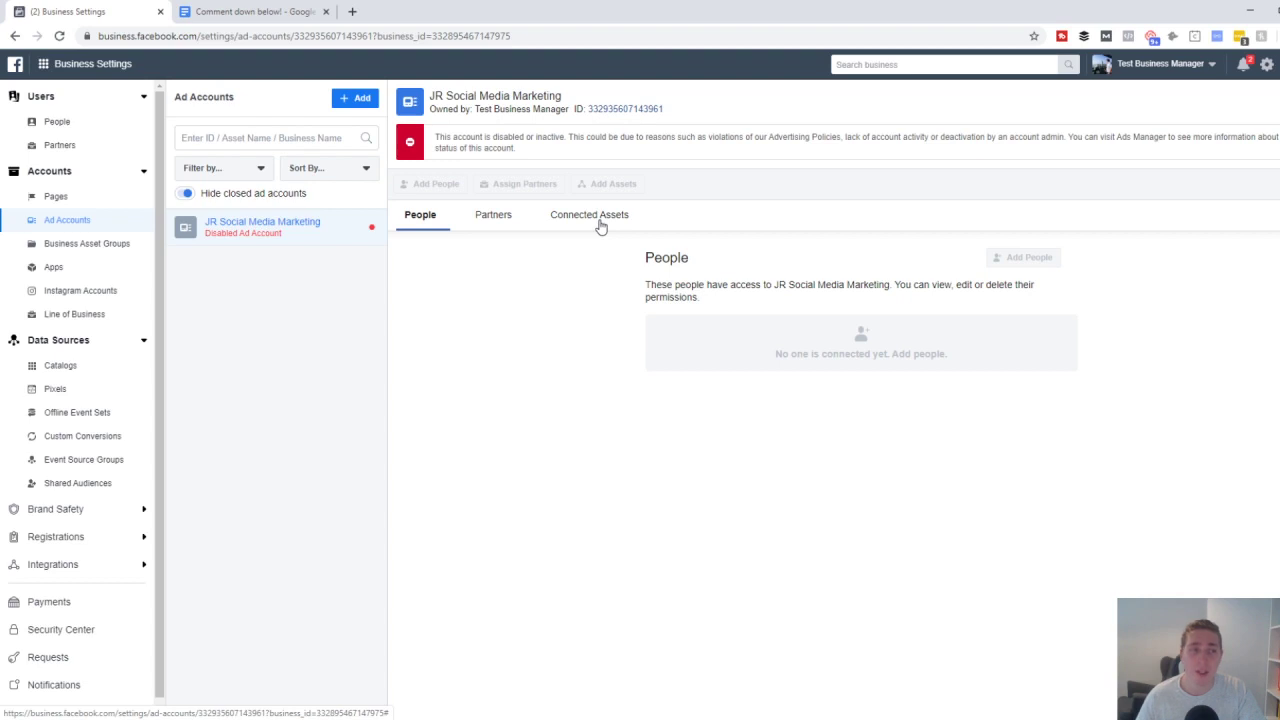
- View the ad account's empty Connected Assets tab, then go to Instagram Accounts
click(52, 197)
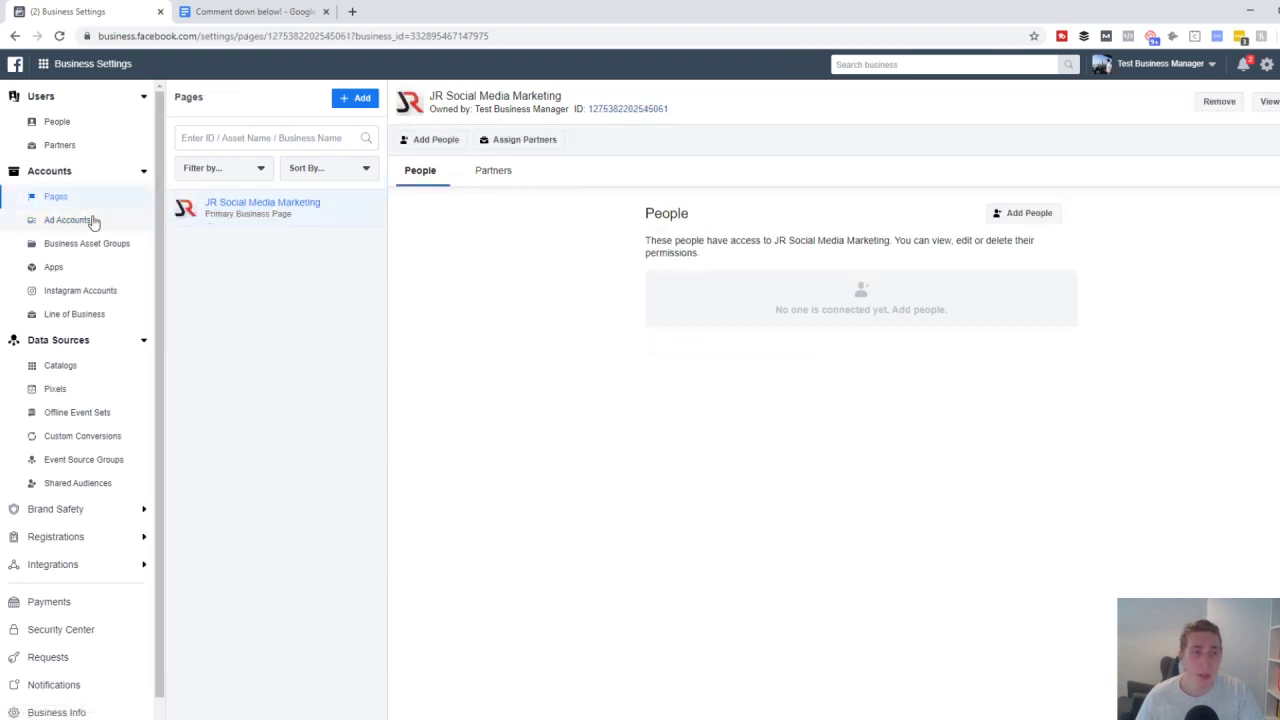
click(70, 220)
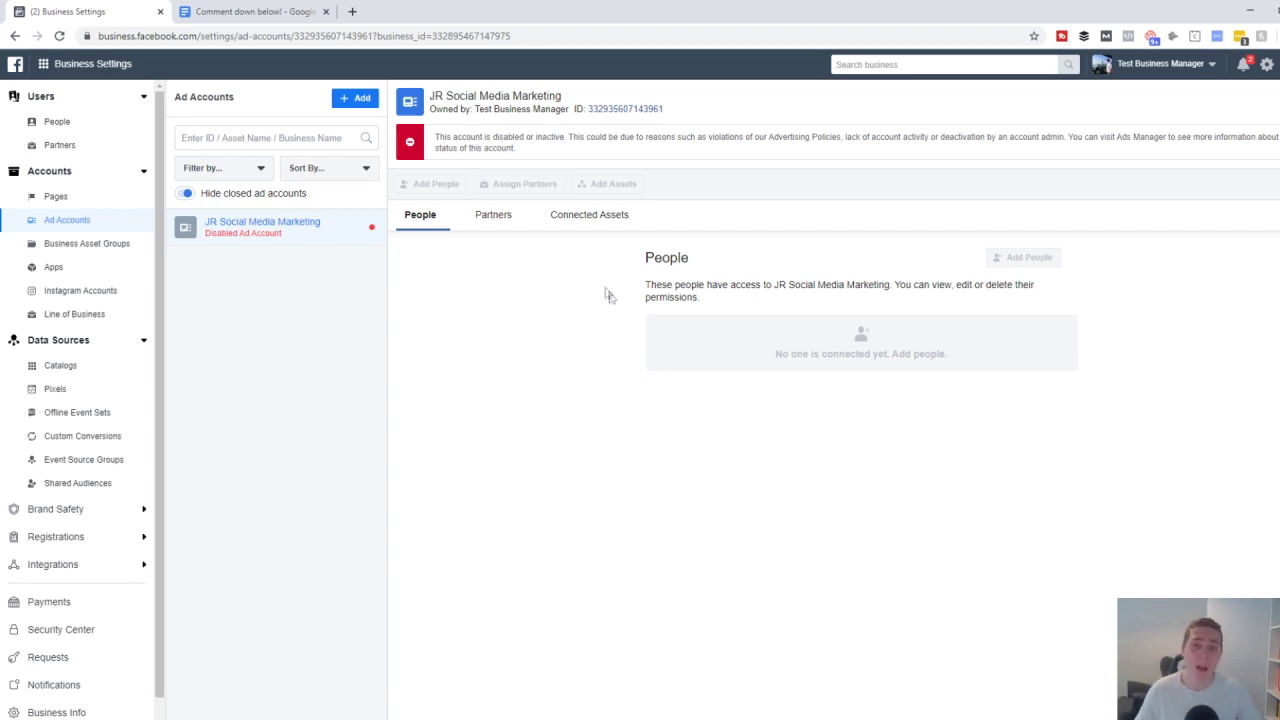
click(587, 216)
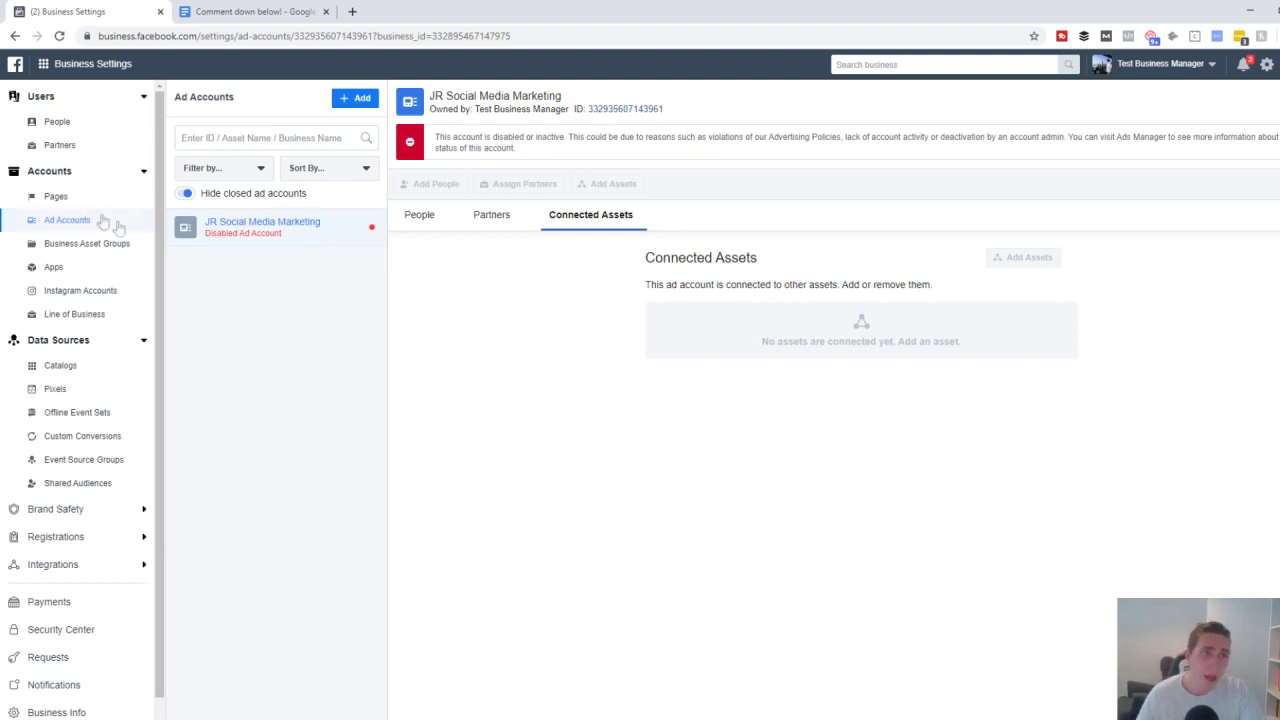
click(80, 290)
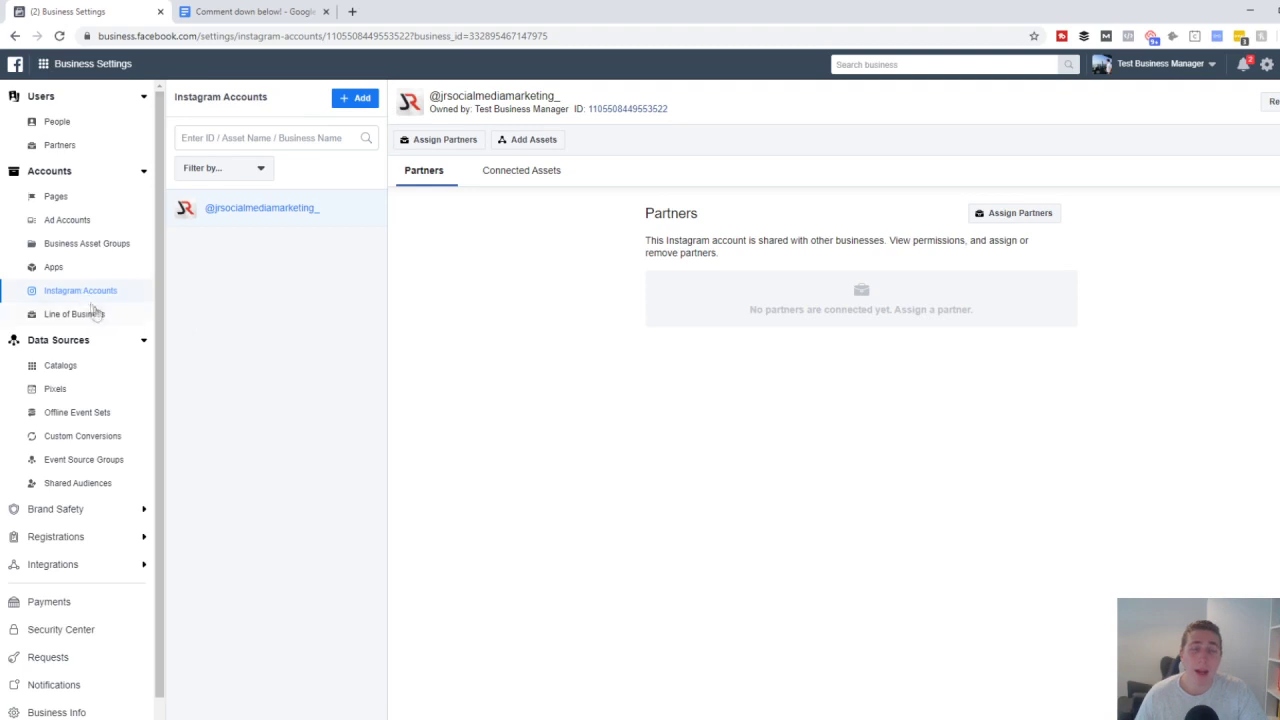
- Review the Instagram login form from + Add, close it, and go back to the Pages list
click(363, 108)
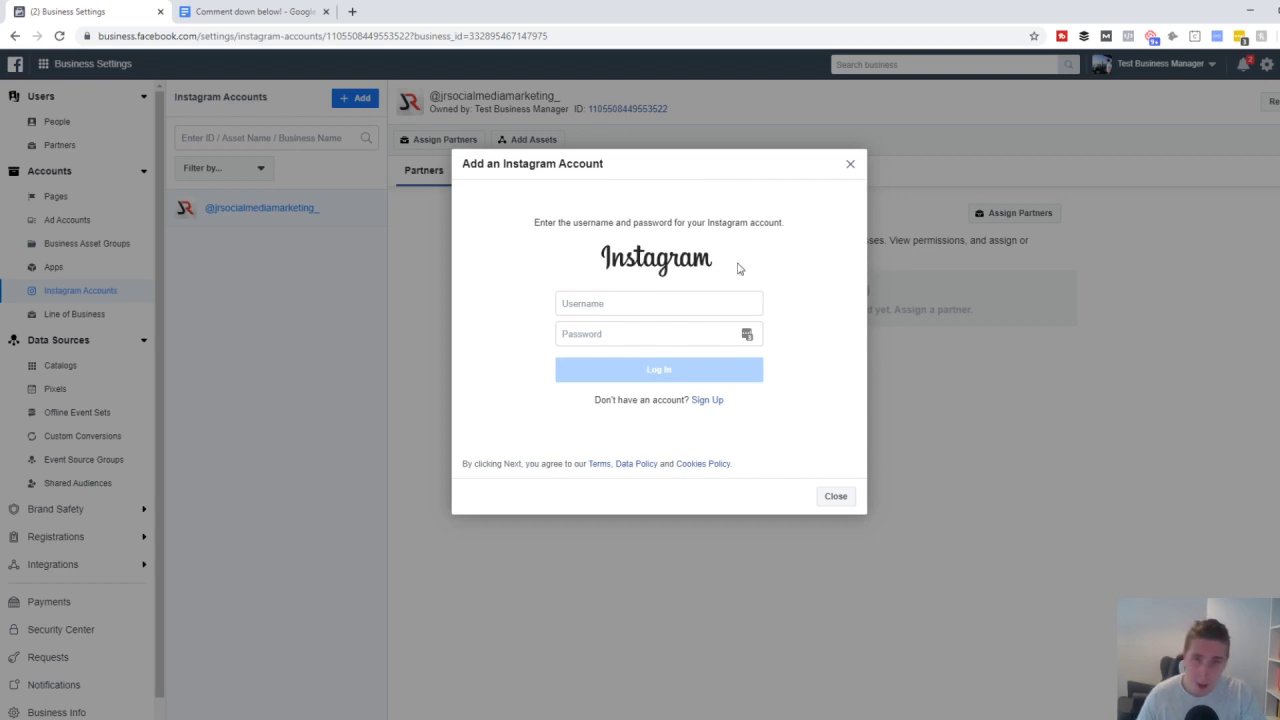
click(850, 164)
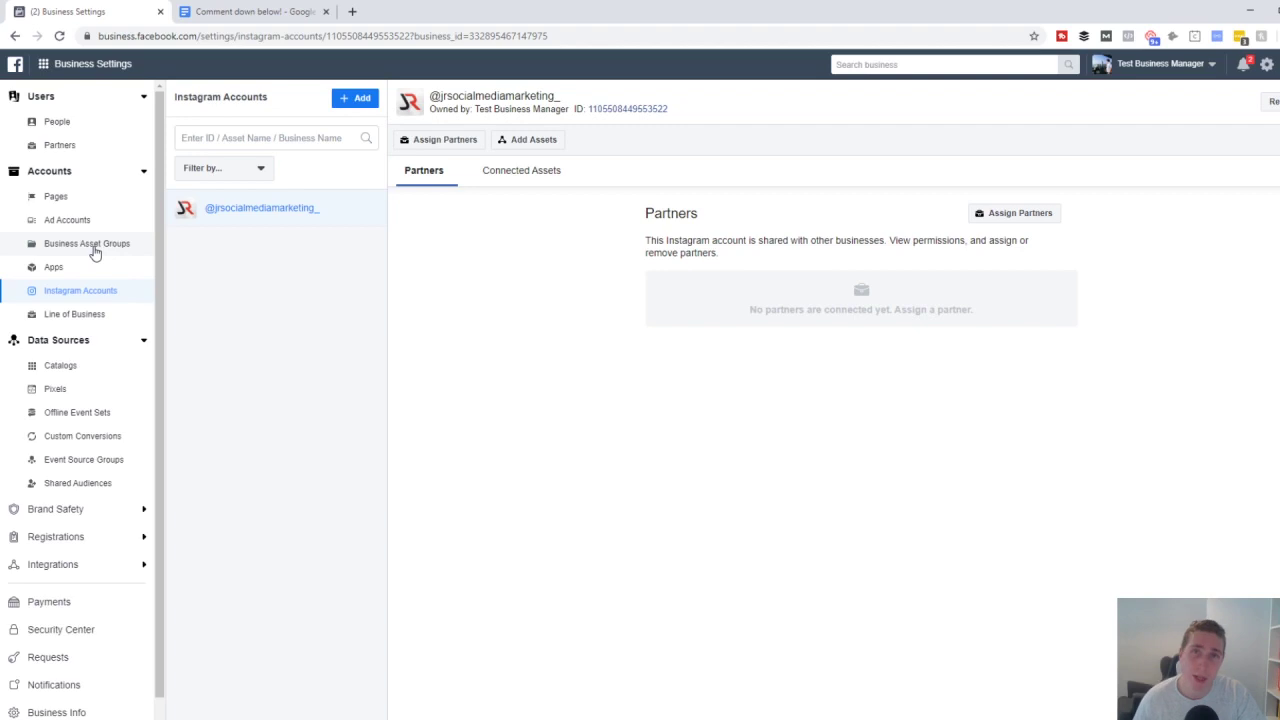
click(74, 197)
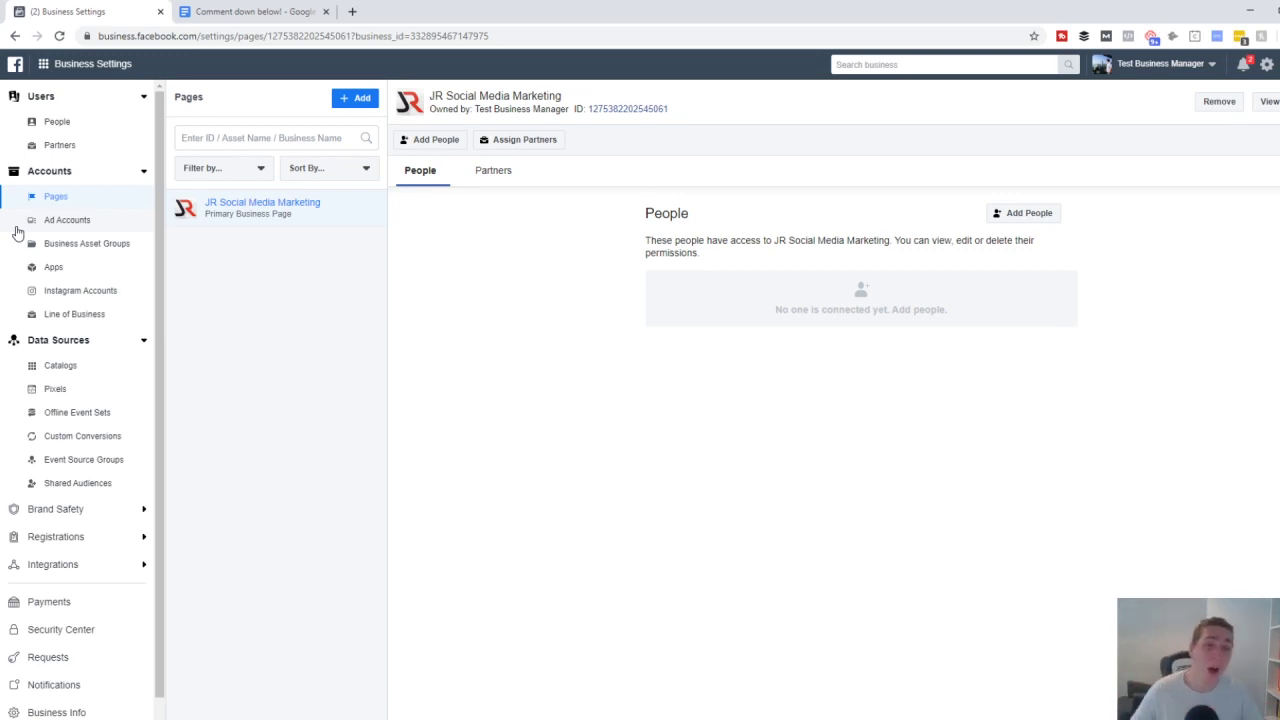
- View the Partners tab for JR Social Media Marketing, which lists no partners, and scroll the sidebar
click(496, 174)
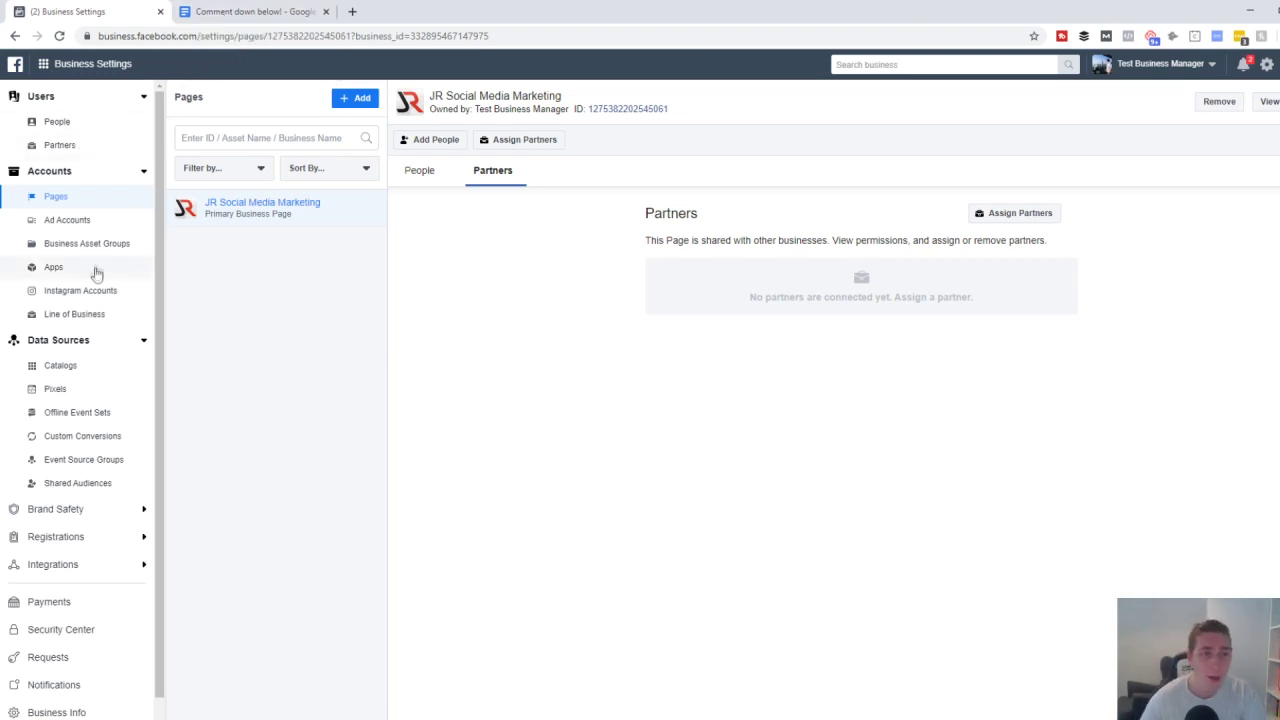
scroll(92, 280, down, 2)
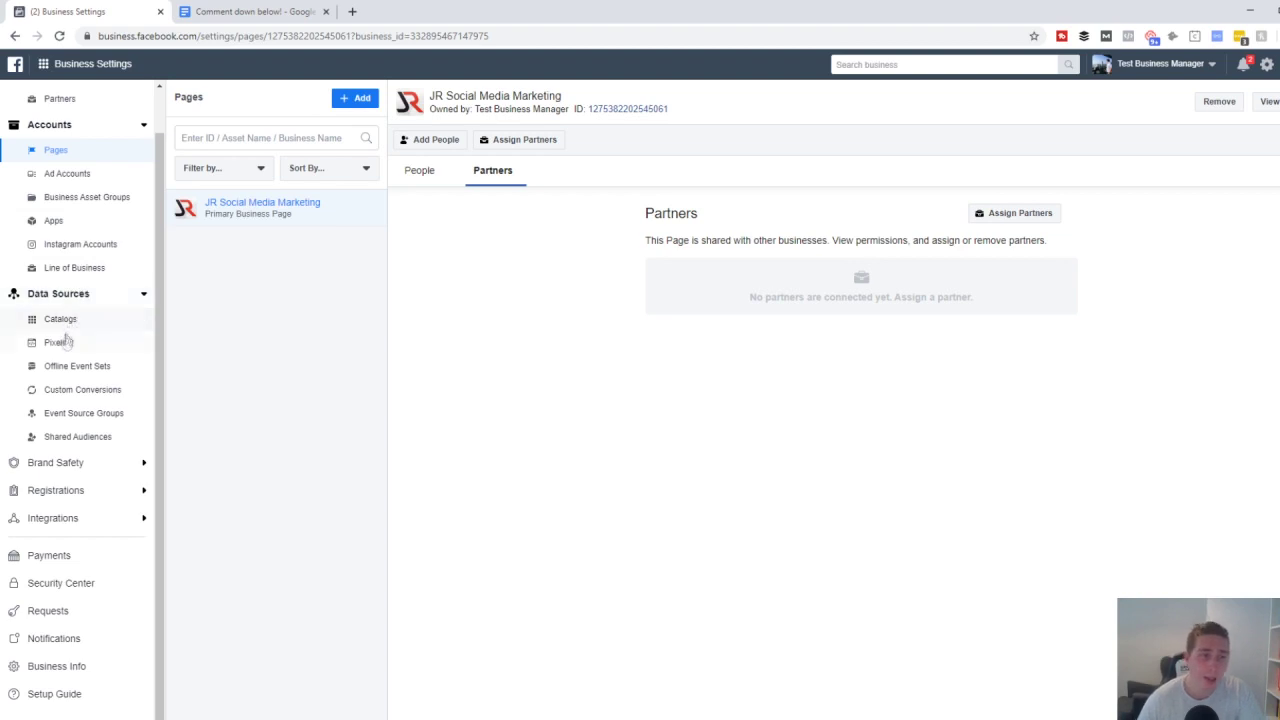
- View the empty Pixels list under Data Sources, then go to Requests
click(58, 343)
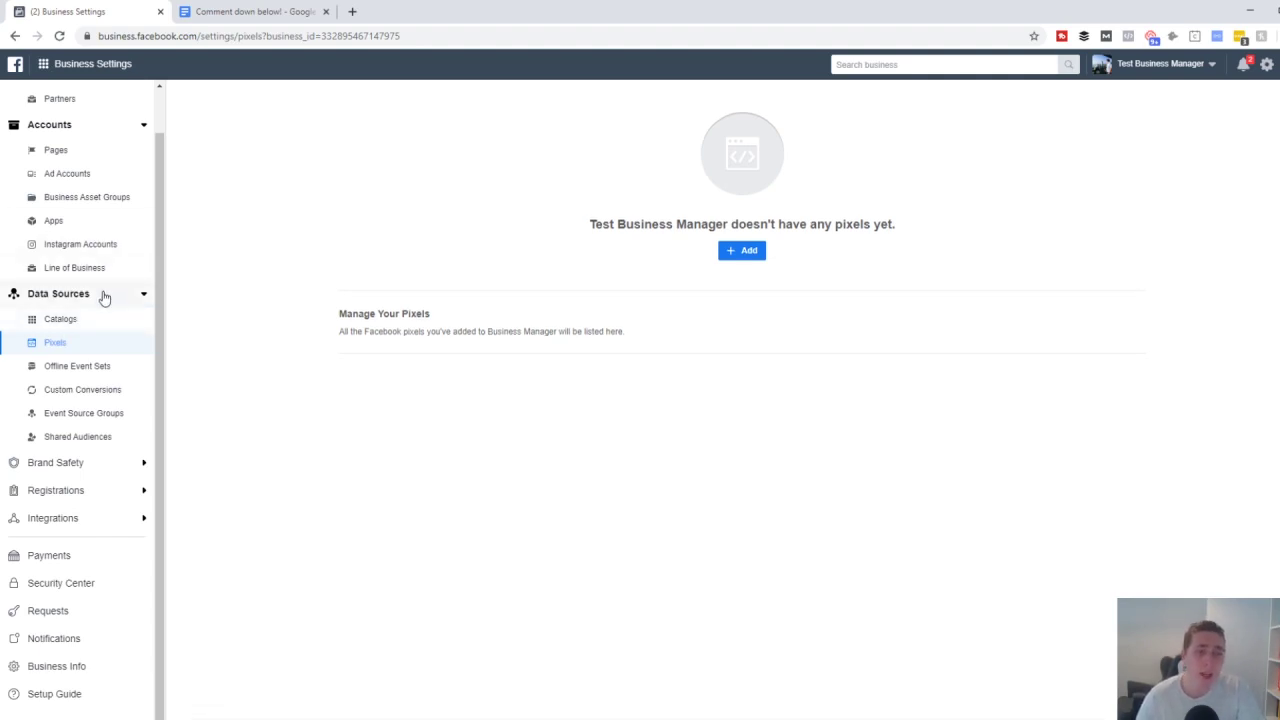
click(70, 614)
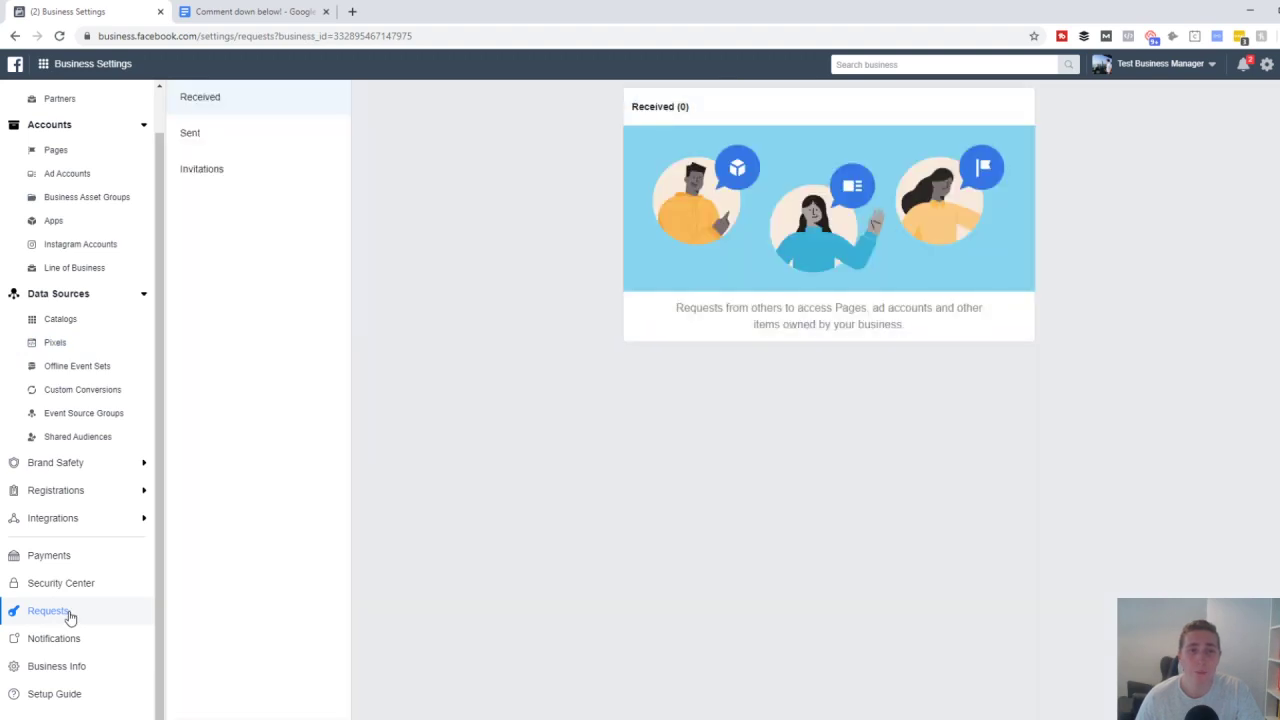
- Switch between the empty Sent and Received request tabs, then go to Business Info
click(251, 142)
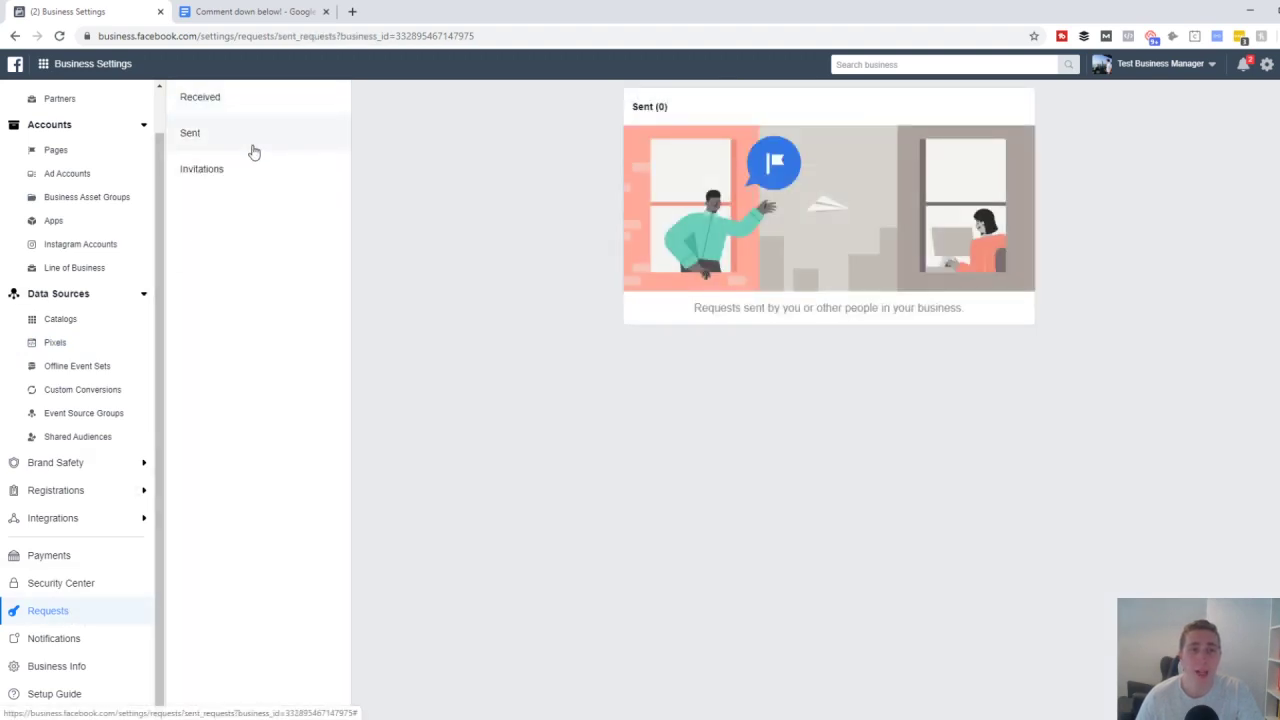
click(265, 100)
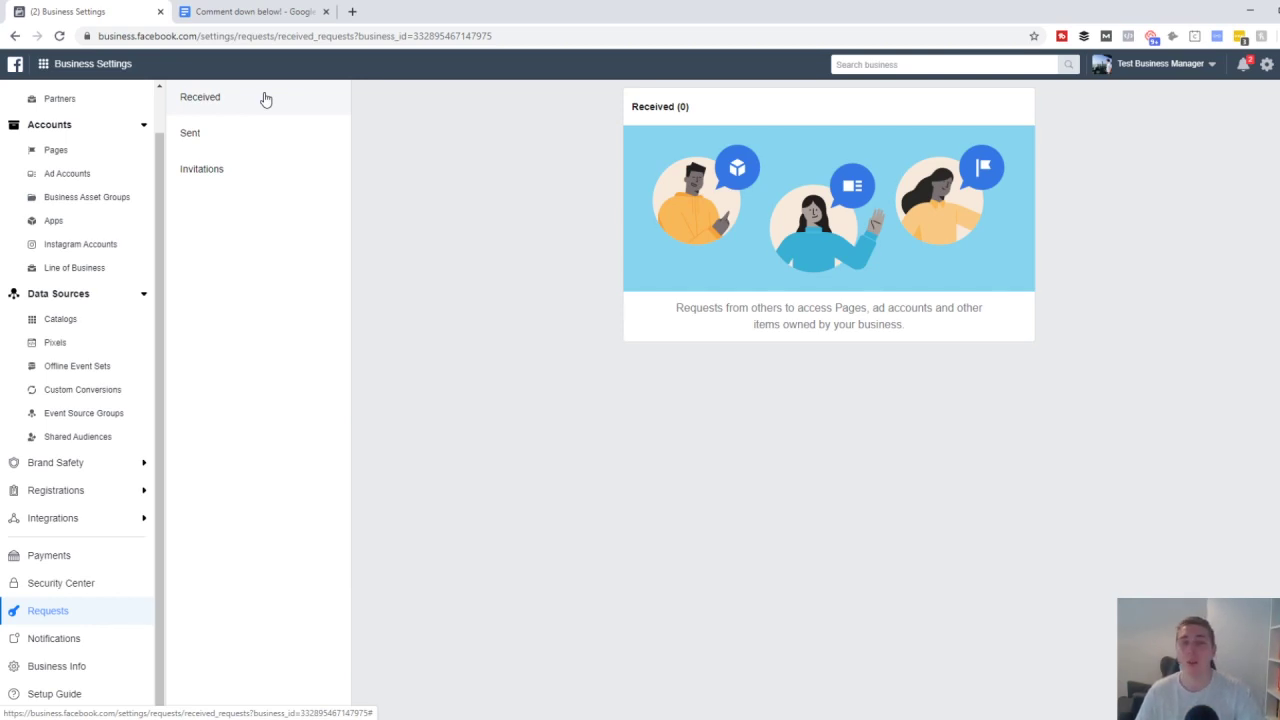
click(241, 151)
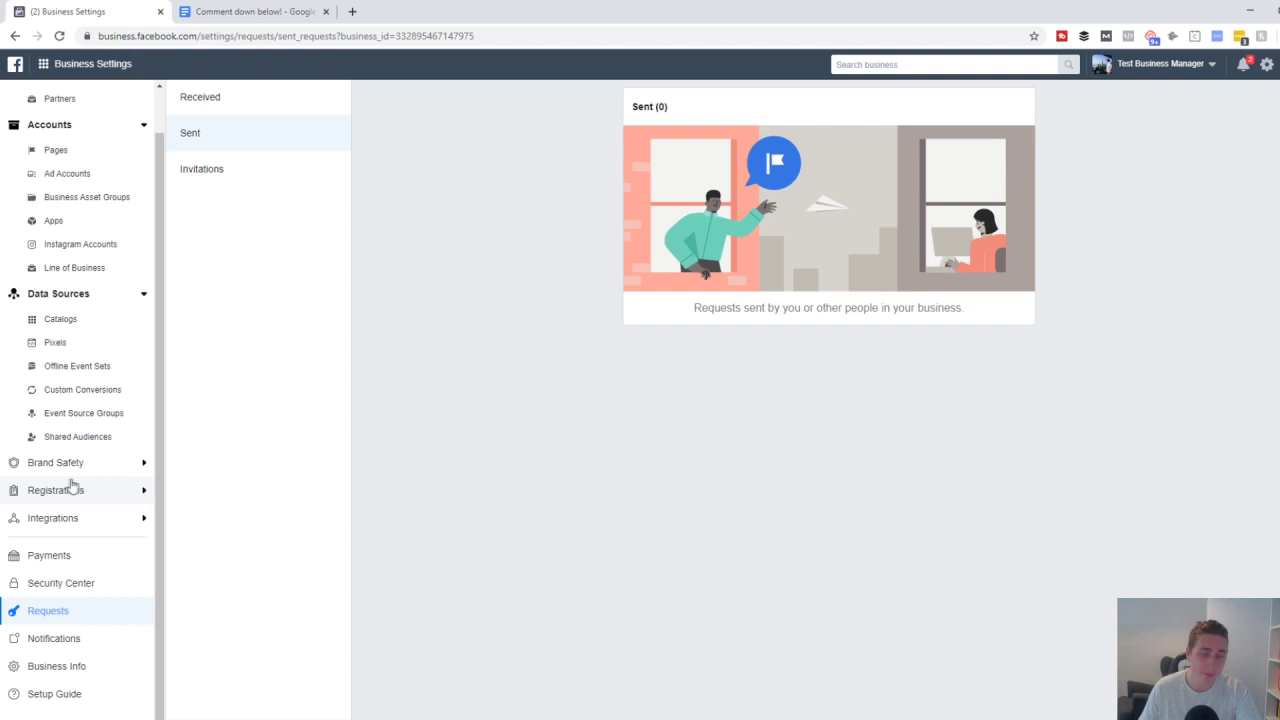
click(60, 666)
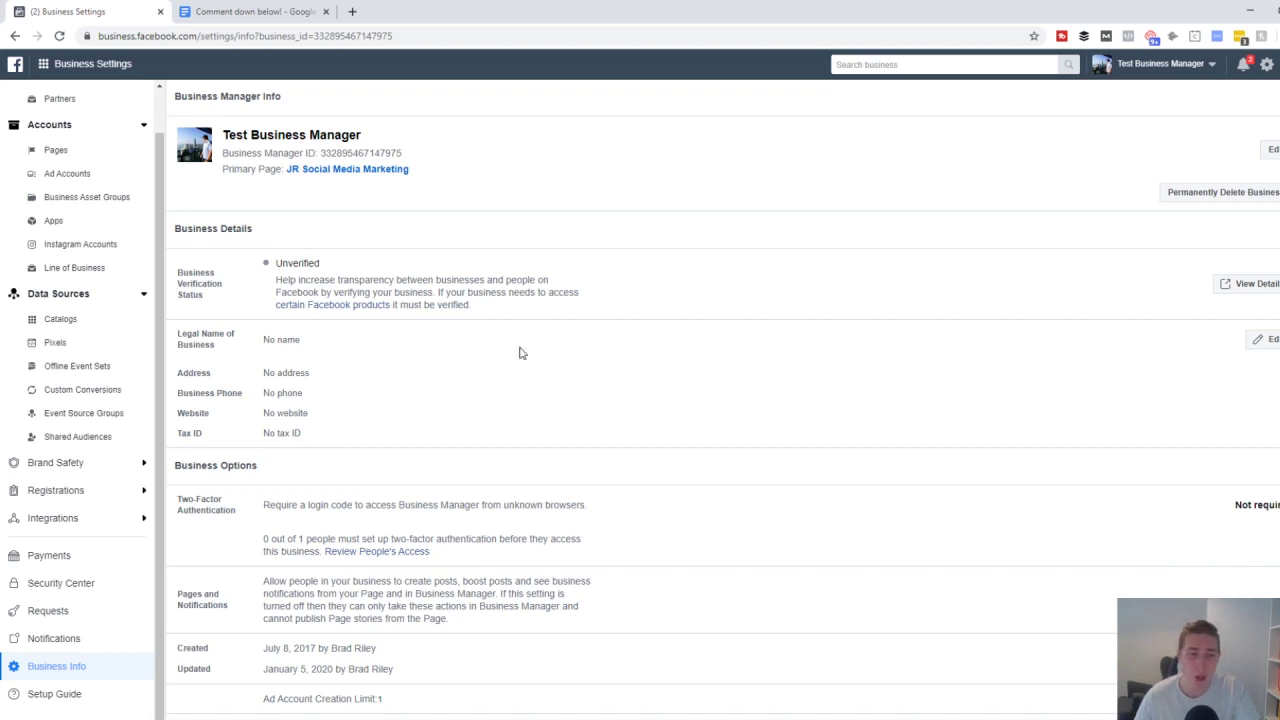
- Highlight the Business Manager ID number, then view the People list showing the single member
drag(406, 153, 323, 155)
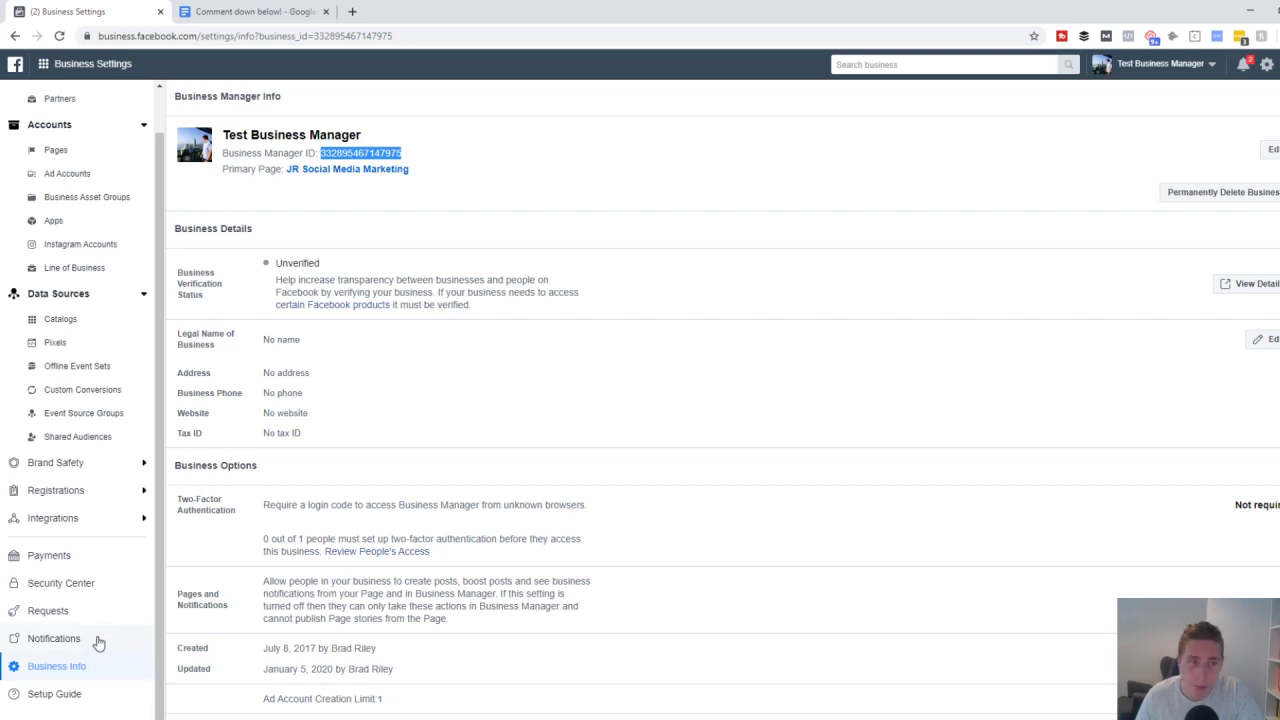
scroll(96, 632, up, 1)
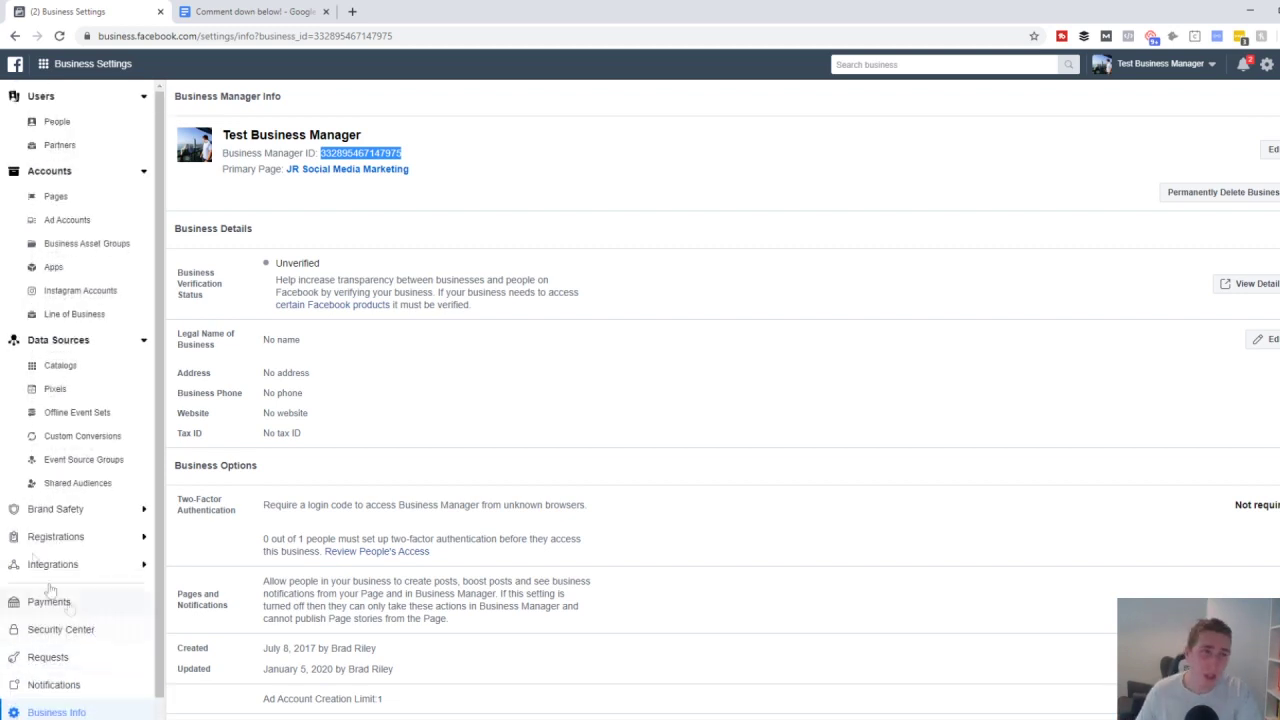
click(70, 126)
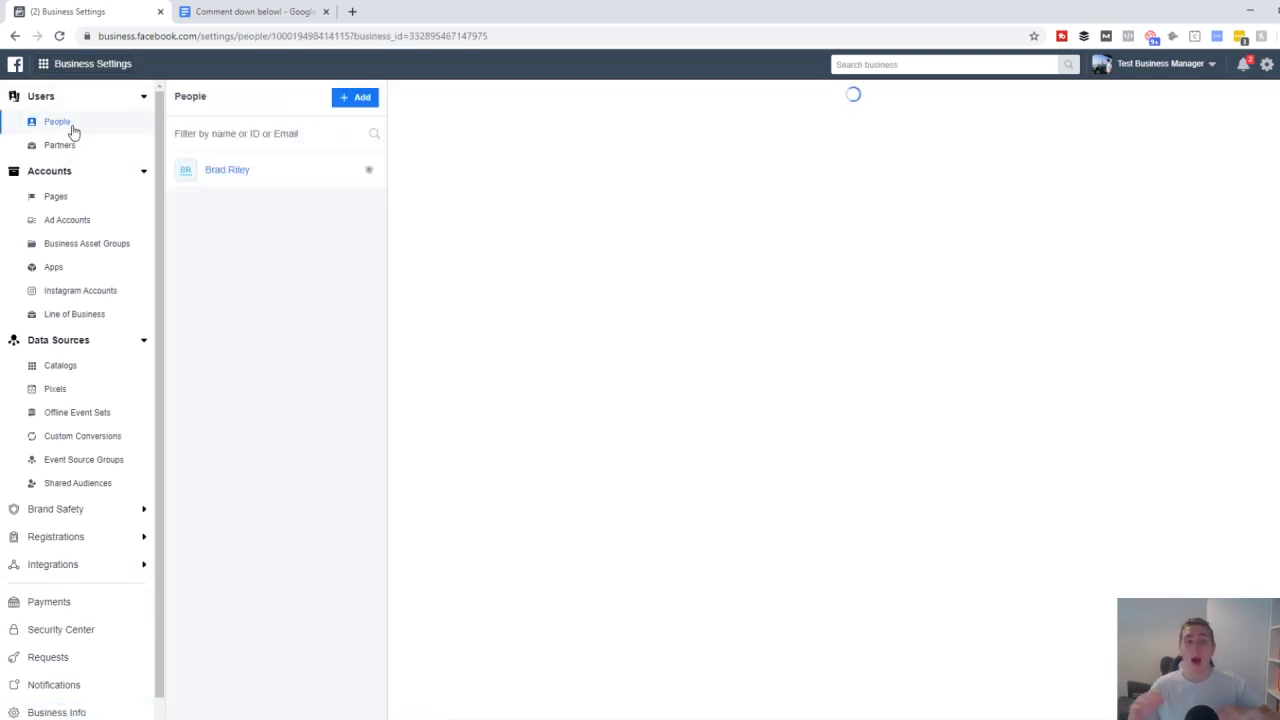